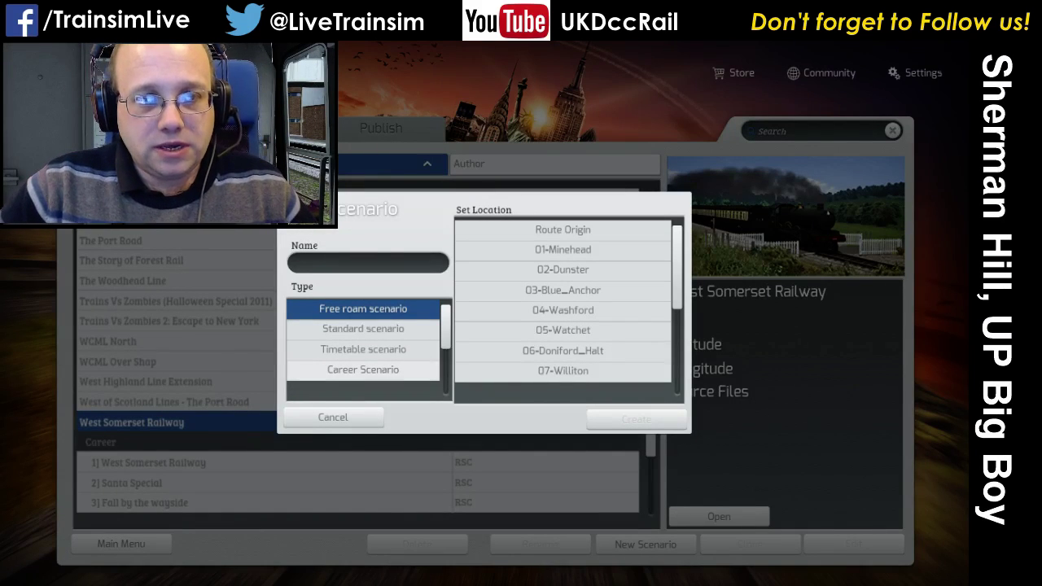
- Create a career scenario named "TrainSim Live - Twitch Freight Scenario" located at 01-Minehead
{"action": "left_click", "coordinate": [363, 370]}
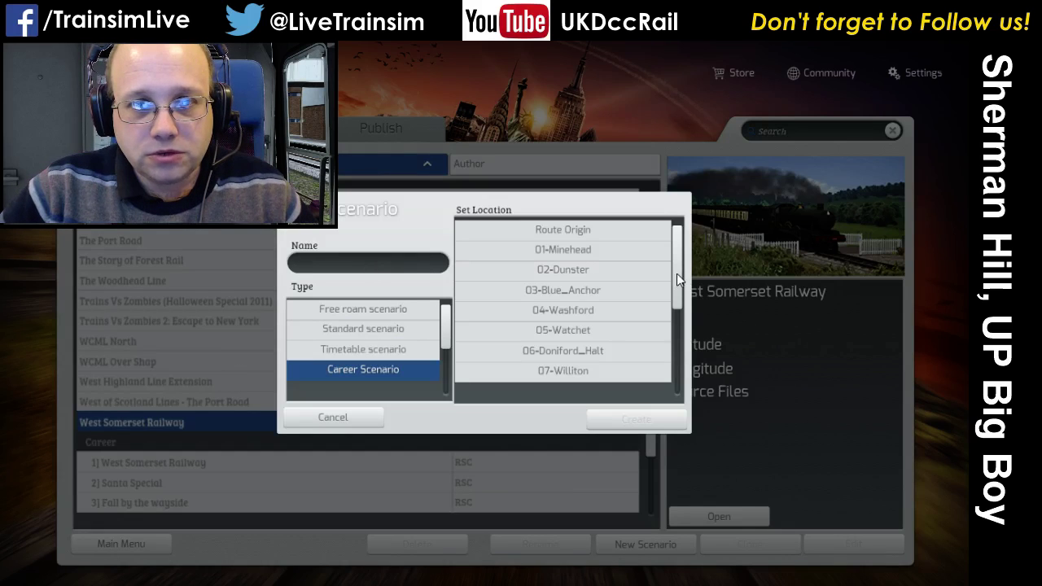
{"action": "left_click", "coordinate": [613, 253]}
{"action": "left_click", "coordinate": [336, 274]}
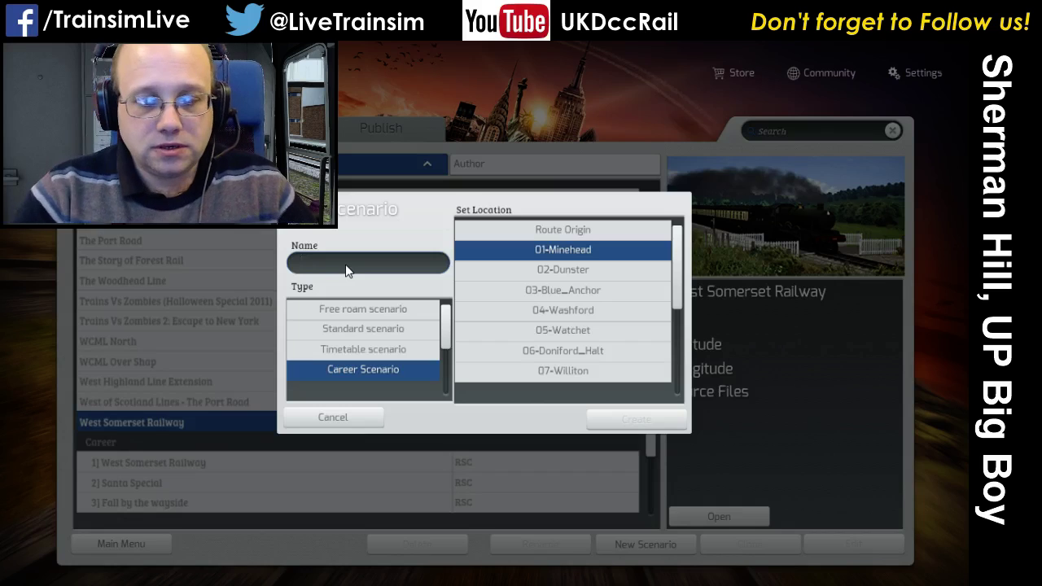
{"action": "type", "text": "Twitch Freight Scenario"}
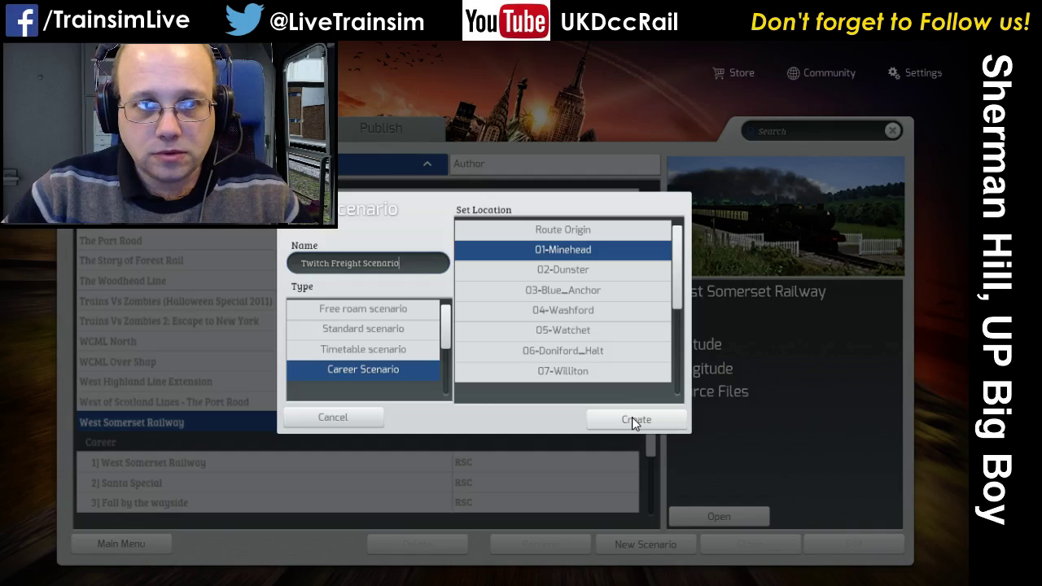
{"action": "key", "text": "Home"}
{"action": "type", "text": "TrainSim Live -"}
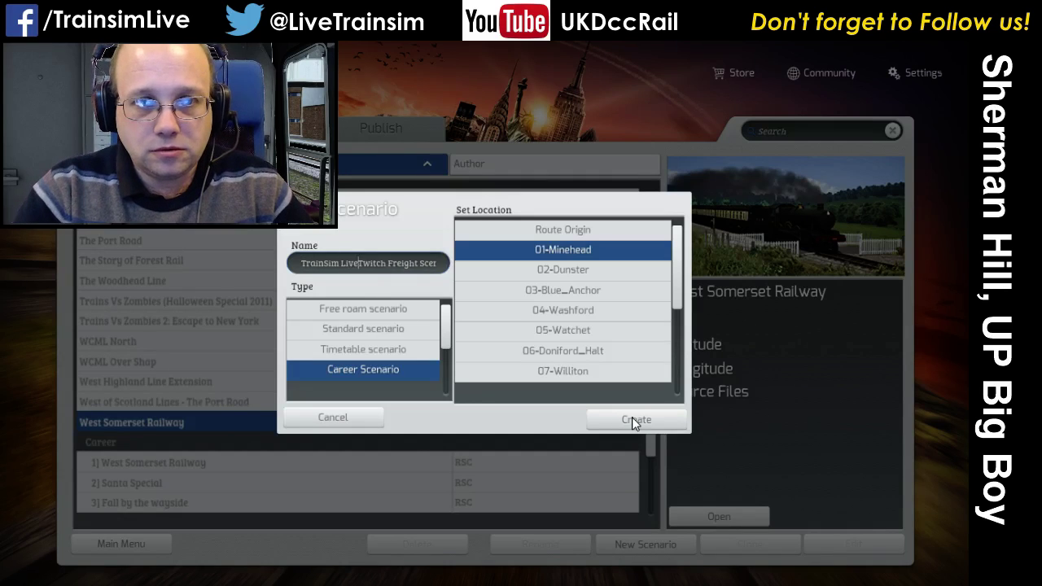
{"action": "left_click", "coordinate": [666, 417]}
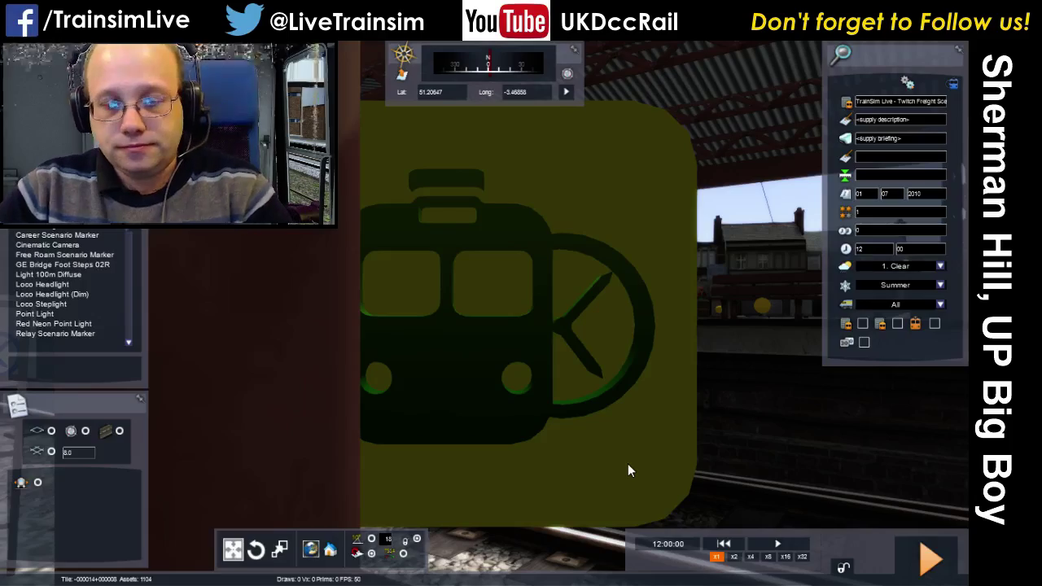
- Set the scenario's weather to 2. Cloudy and enable the option marked with the orange train symbol
{"action": "right_click_drag", "start_coordinate": [639, 446], "coordinate": [505, 382]}
{"action": "key", "text": "Up"}
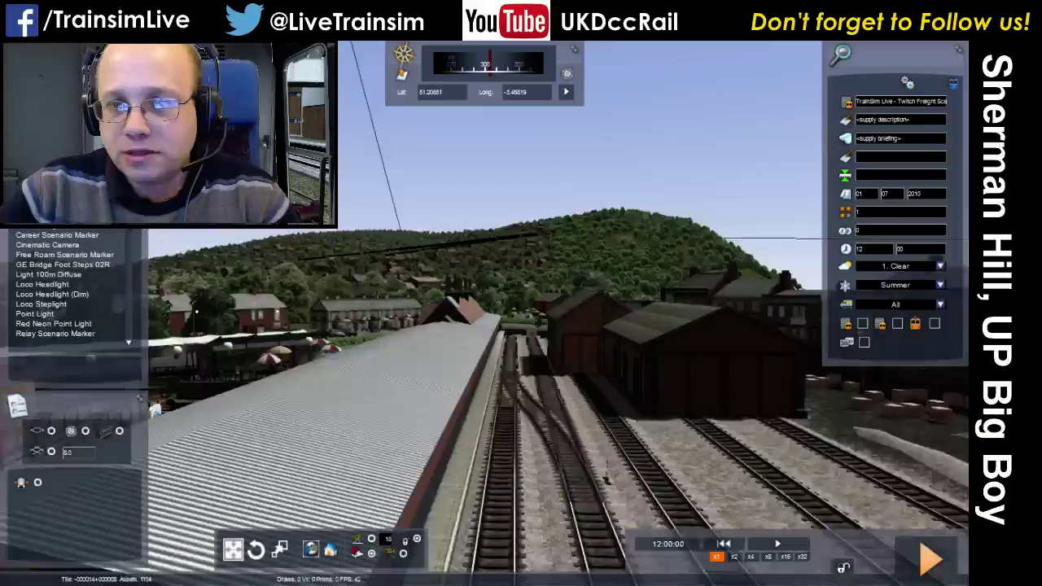
{"action": "key", "text": "Up"}
{"action": "right_click_drag", "start_coordinate": [504, 383], "coordinate": [676, 440]}
{"action": "key", "text": "Left"}
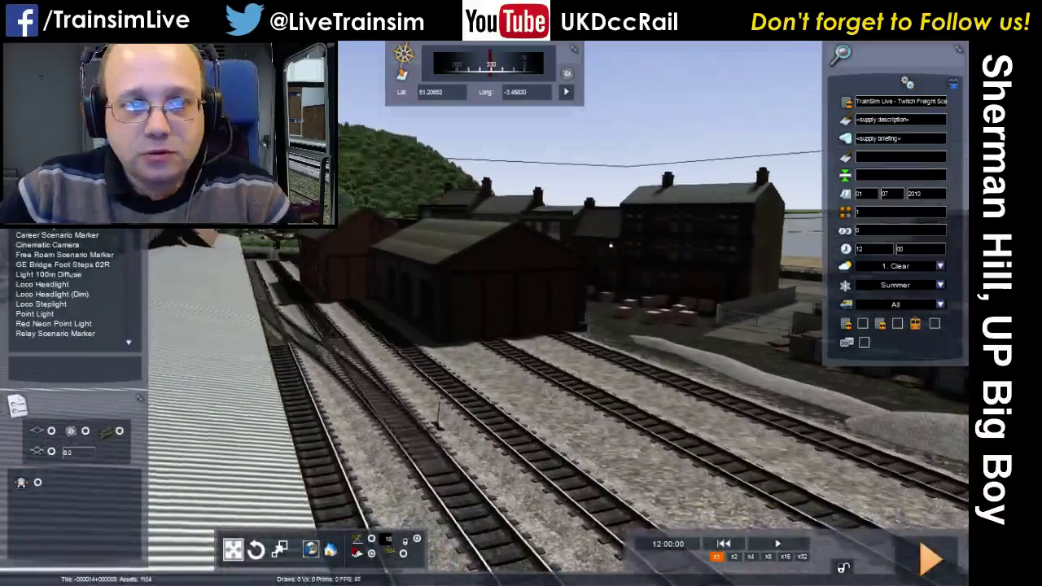
{"action": "right_click_drag", "start_coordinate": [676, 440], "coordinate": [707, 464]}
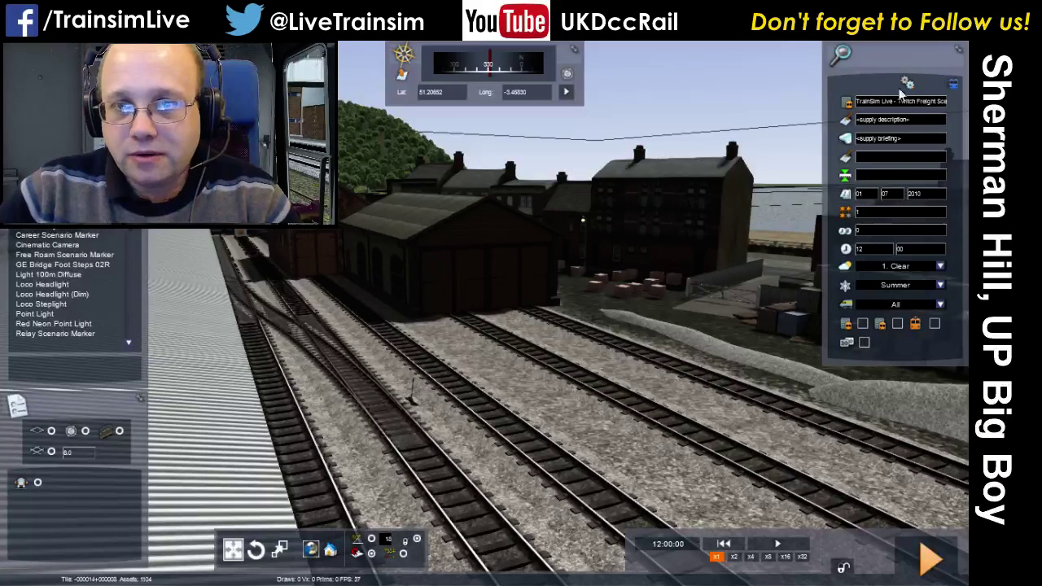
{"action": "left_click", "coordinate": [860, 214]}
{"action": "type", "text": "1"}
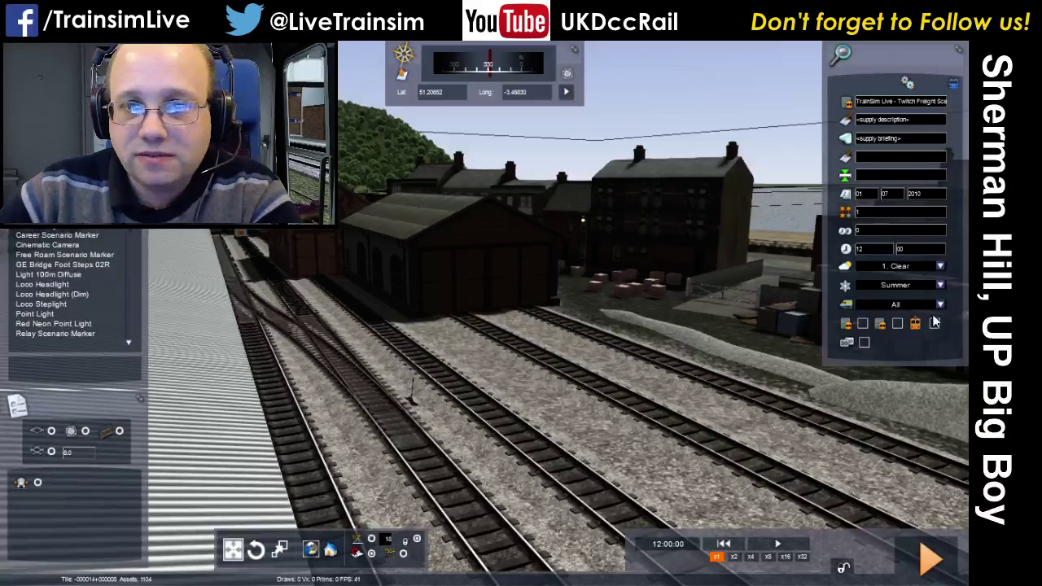
{"action": "left_click", "coordinate": [936, 267]}
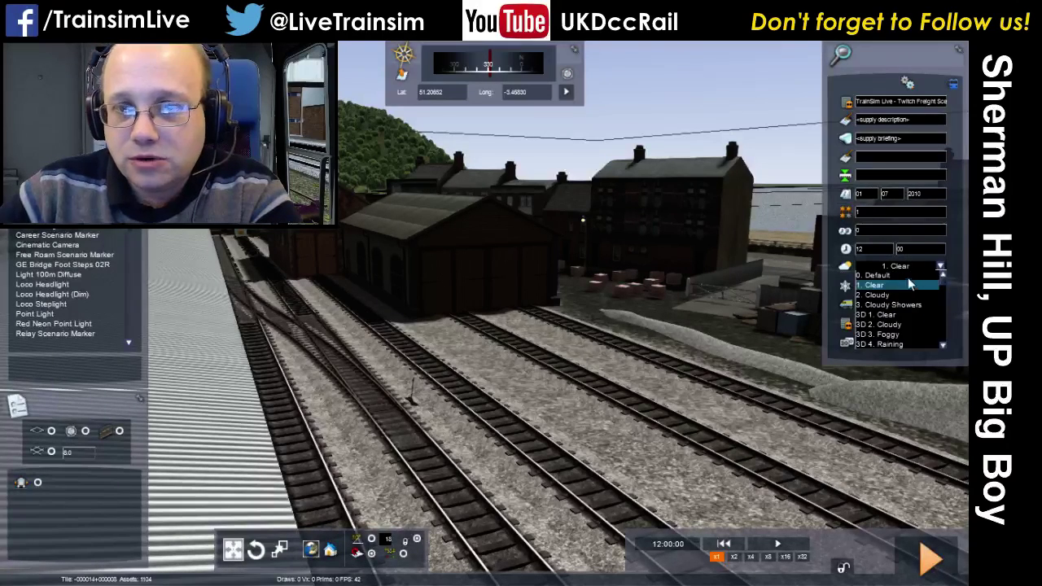
{"action": "left_click", "coordinate": [892, 294]}
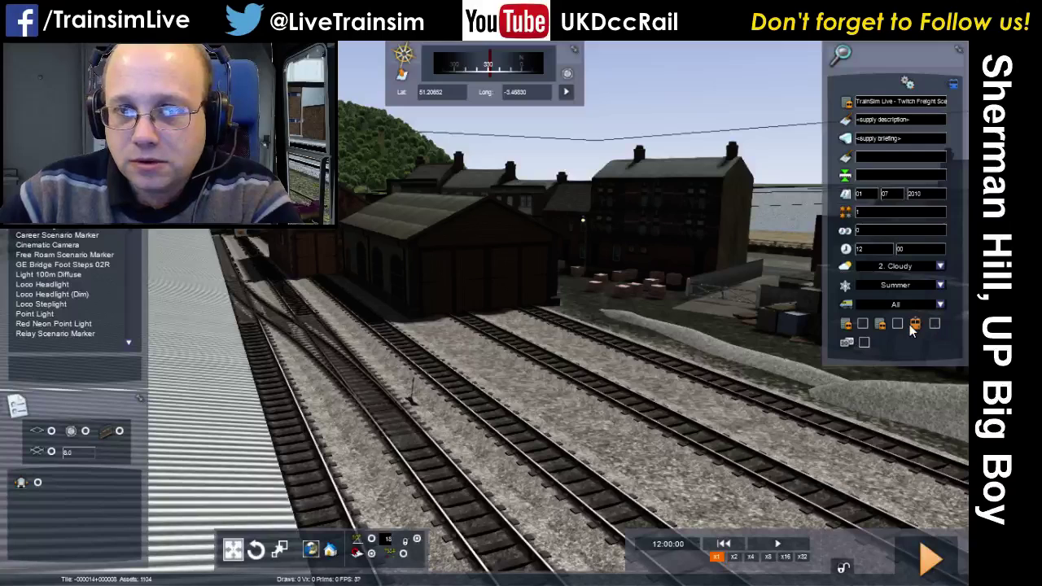
{"action": "left_click", "coordinate": [935, 323]}
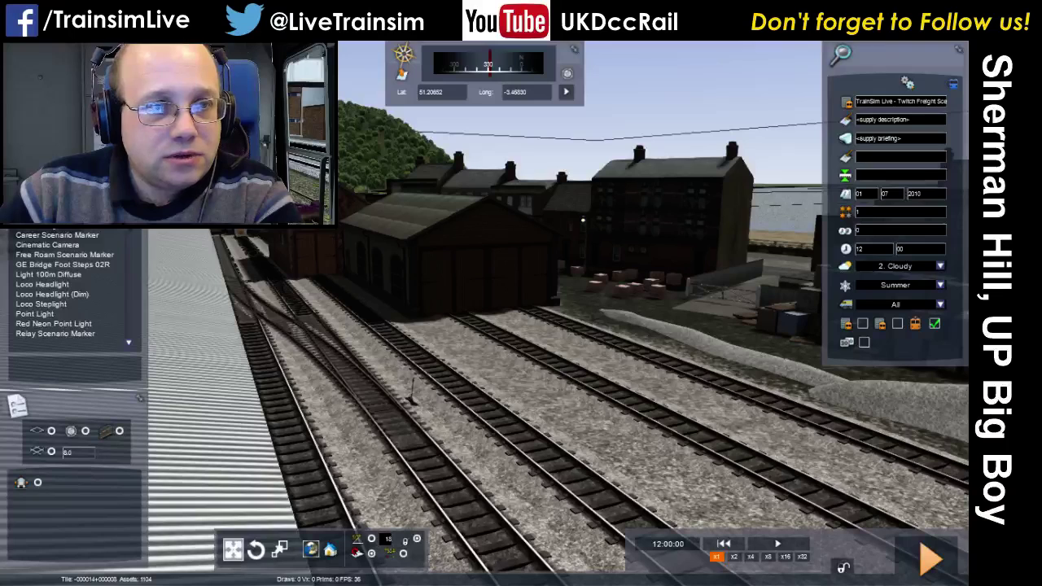
- Place a WSR Class 33 D6575 locomotive on the track beside the Minehead station roof
{"action": "left_click", "coordinate": [63, 98]}
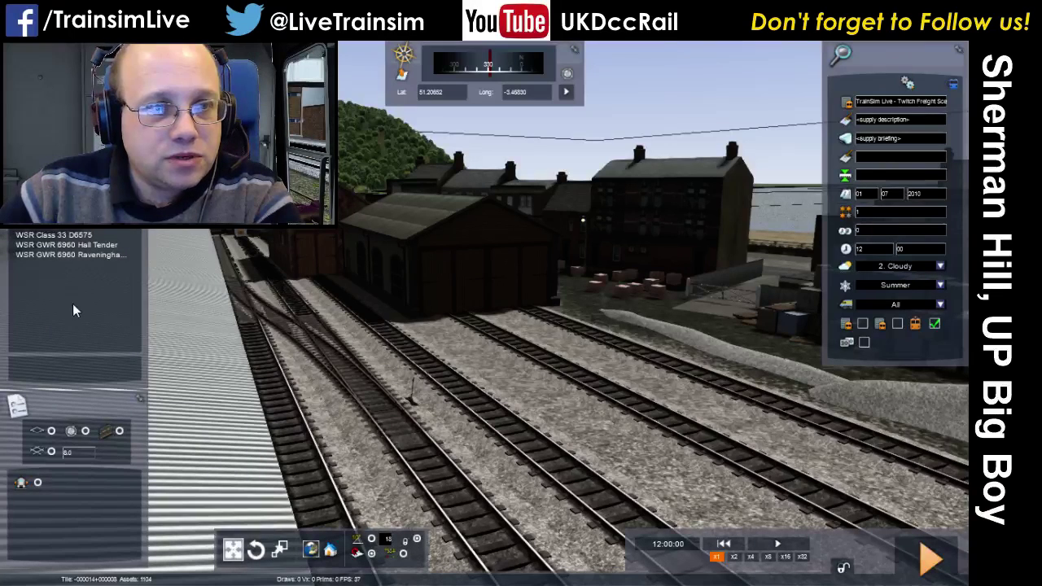
{"action": "left_click", "coordinate": [53, 236]}
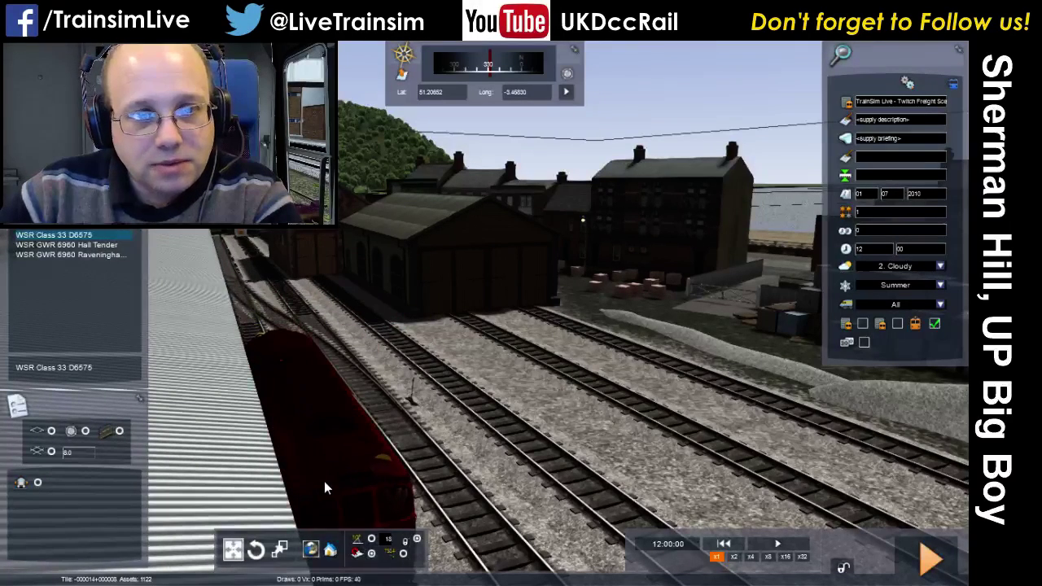
{"action": "left_click", "coordinate": [324, 485]}
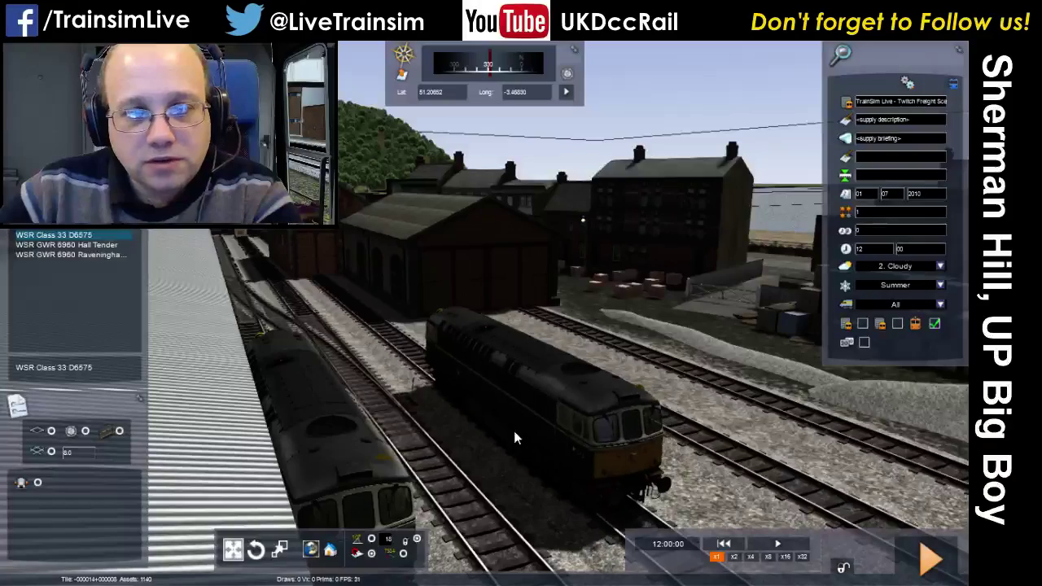
{"action": "right_click_drag", "start_coordinate": [540, 430], "coordinate": [455, 414]}
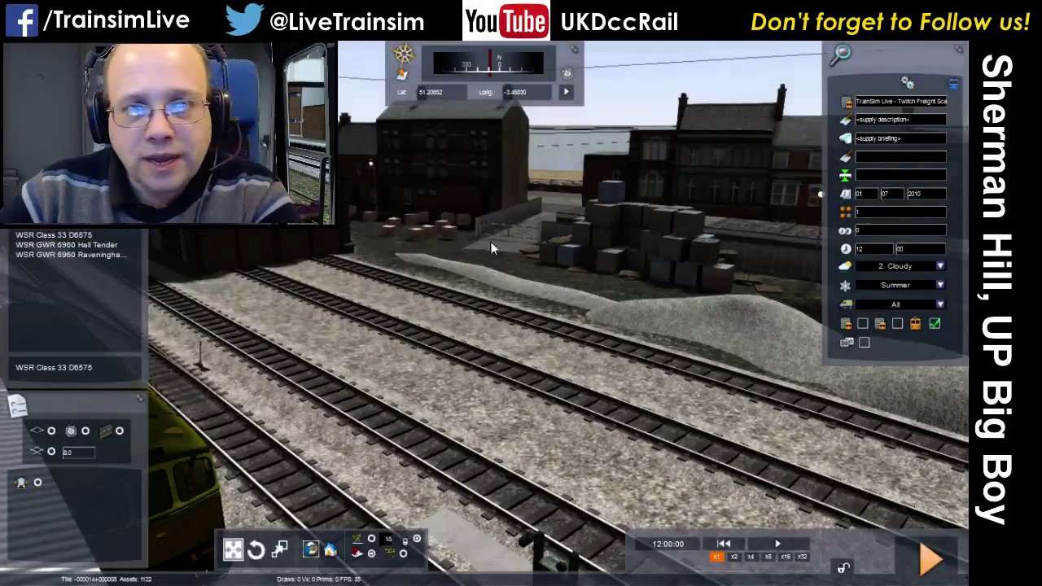
- Place one WSR GWR Van Brown and one WSR GWR Van Red on neighbouring yard tracks
{"action": "left_click", "coordinate": [30, 211]}
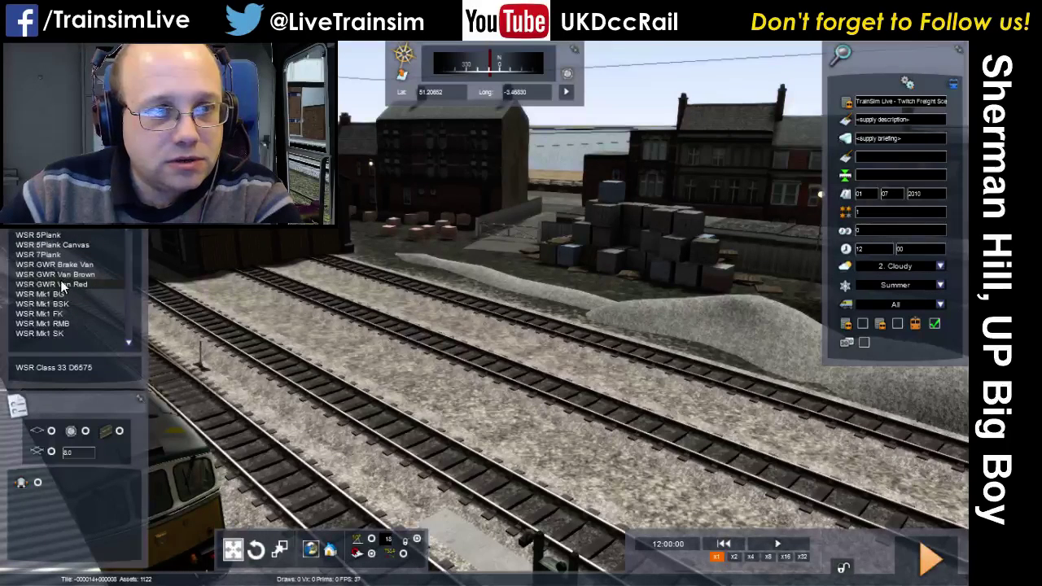
{"action": "left_click", "coordinate": [56, 268]}
{"action": "left_click", "coordinate": [56, 276]}
{"action": "left_click_drag", "start_coordinate": [464, 341], "coordinate": [346, 305]}
{"action": "left_click", "coordinate": [346, 305]}
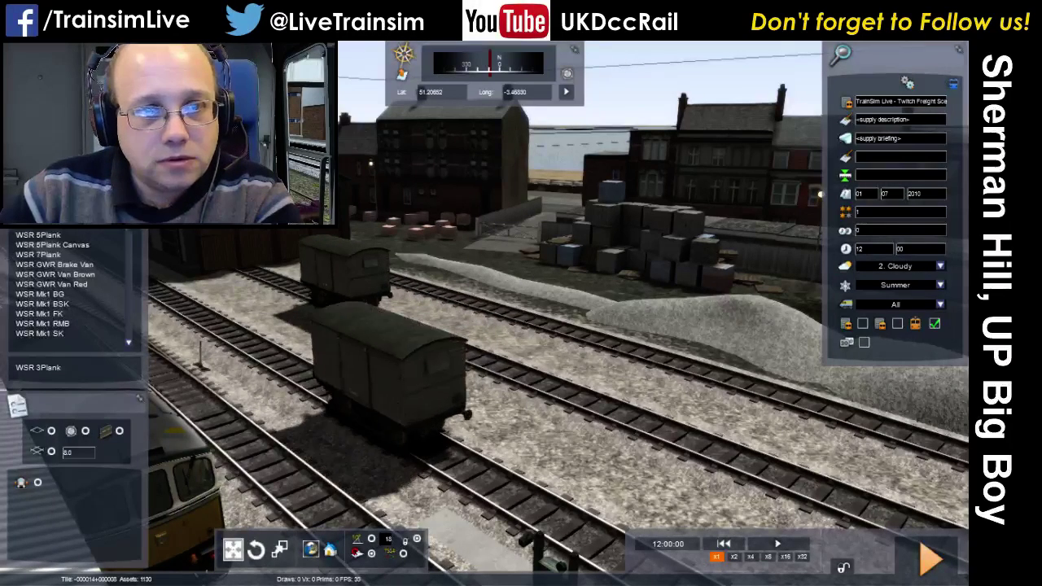
{"action": "left_click", "coordinate": [72, 285]}
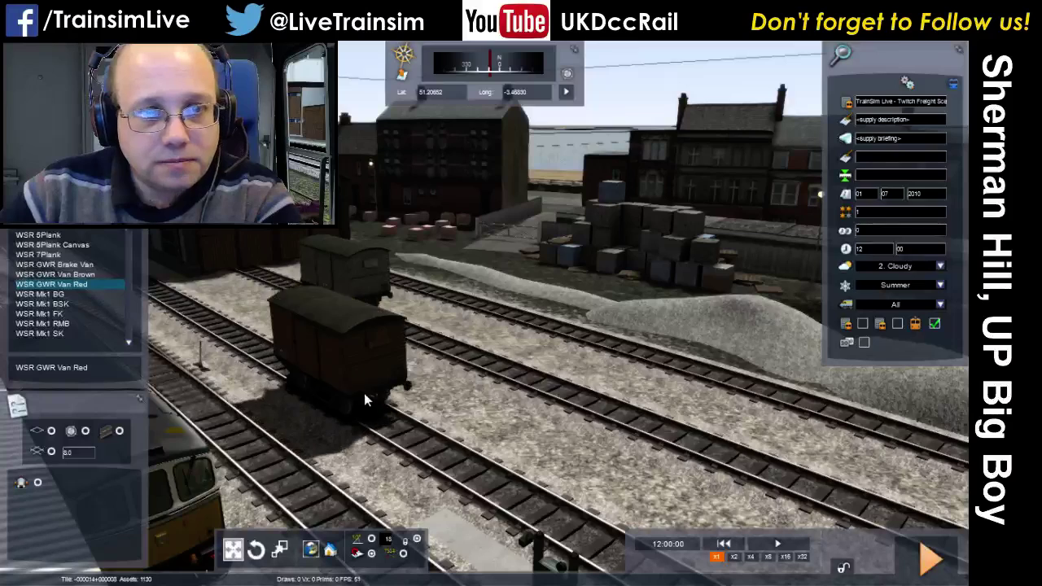
{"action": "right_click", "coordinate": [282, 325]}
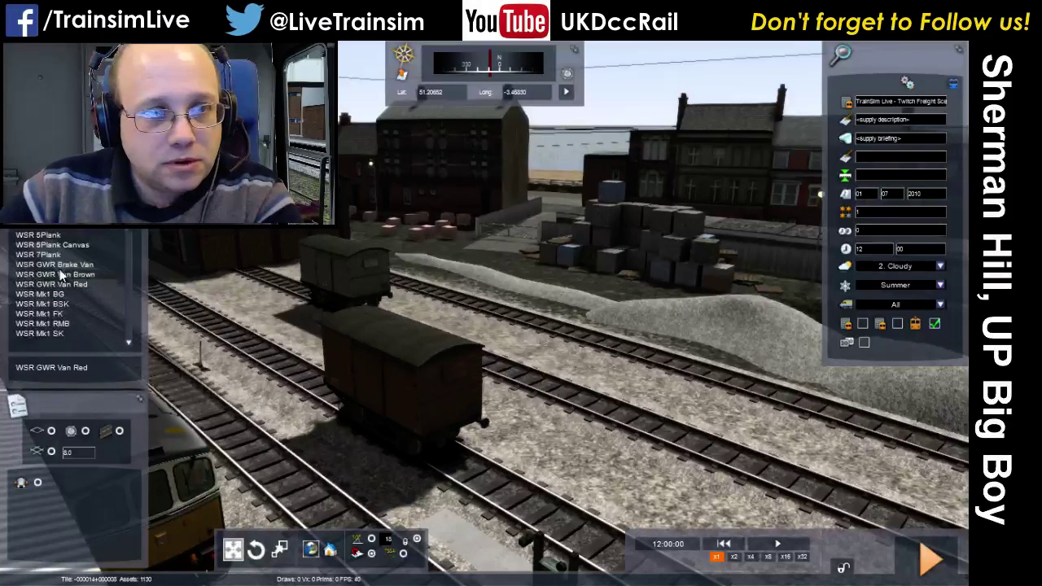
- Place a row of three WSR 5Plank Canvas wagons on the siding nearest the gravel heap
{"action": "left_click", "coordinate": [52, 244]}
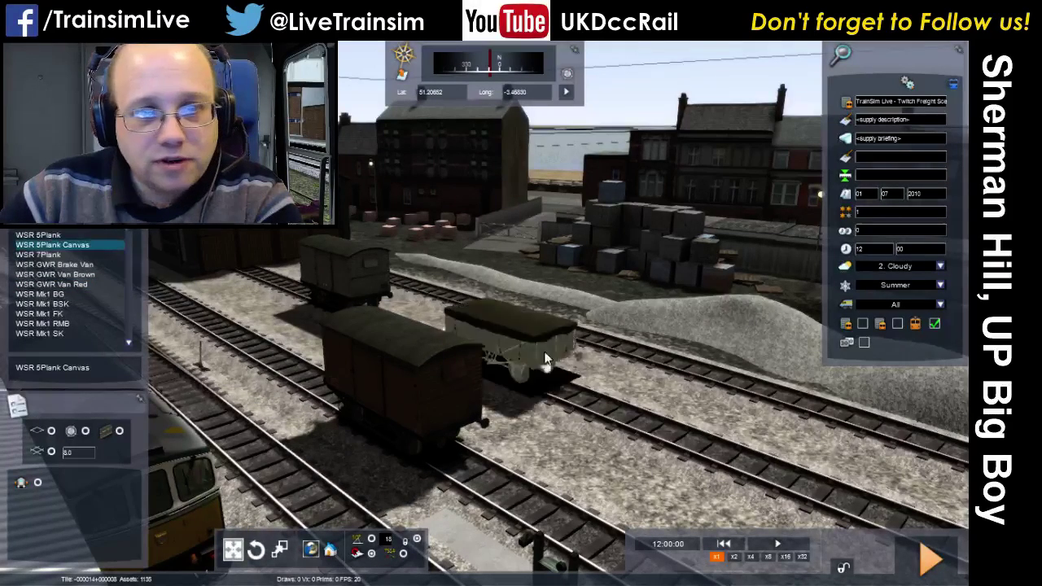
{"action": "left_click", "coordinate": [471, 289]}
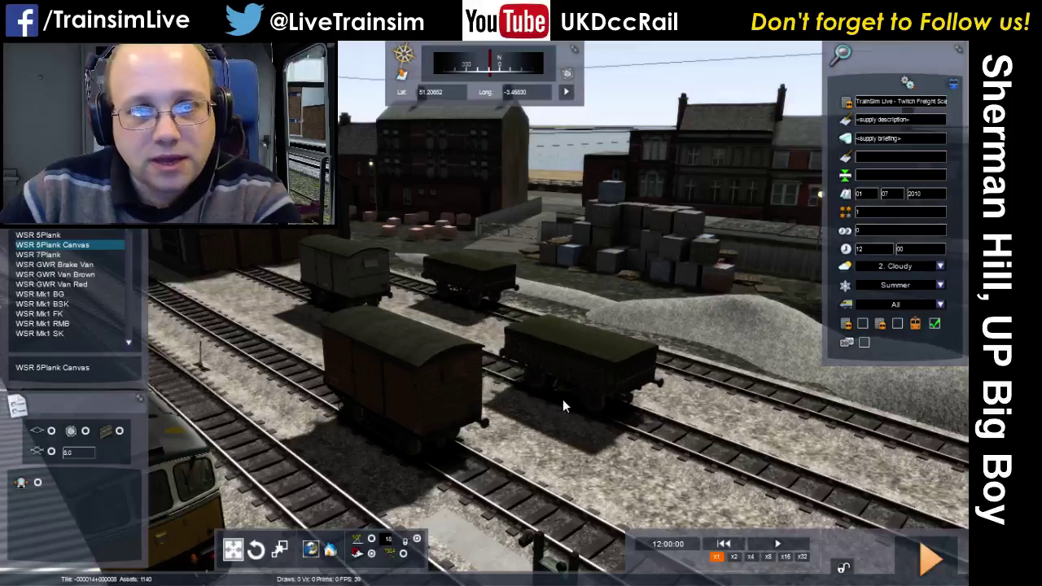
{"action": "left_click", "coordinate": [564, 304]}
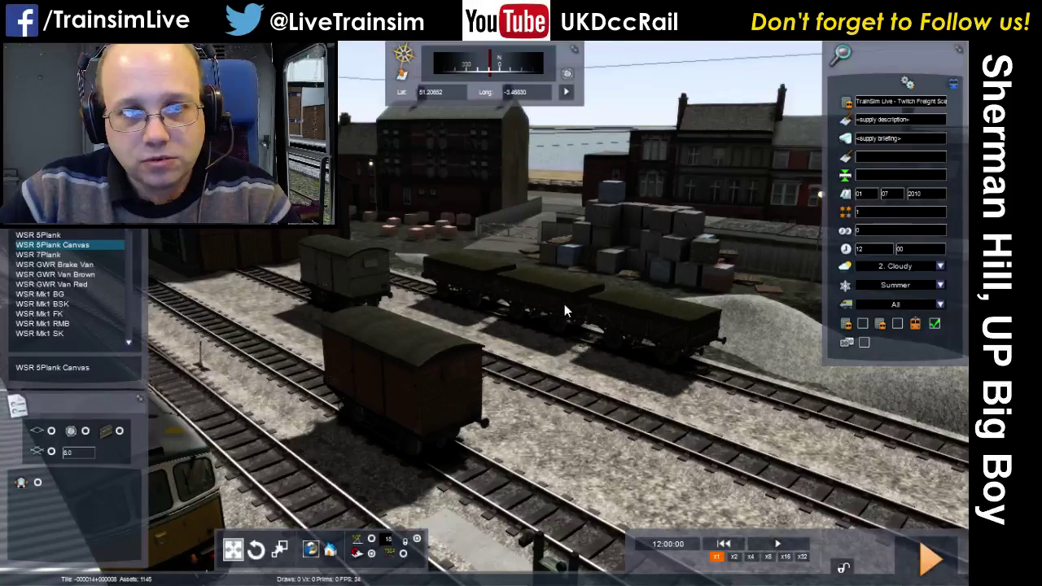
- Extend the brown and red van rows with two more WSR GWR Van Brown and two more WSR GWR Van Red
{"action": "left_click", "coordinate": [73, 275]}
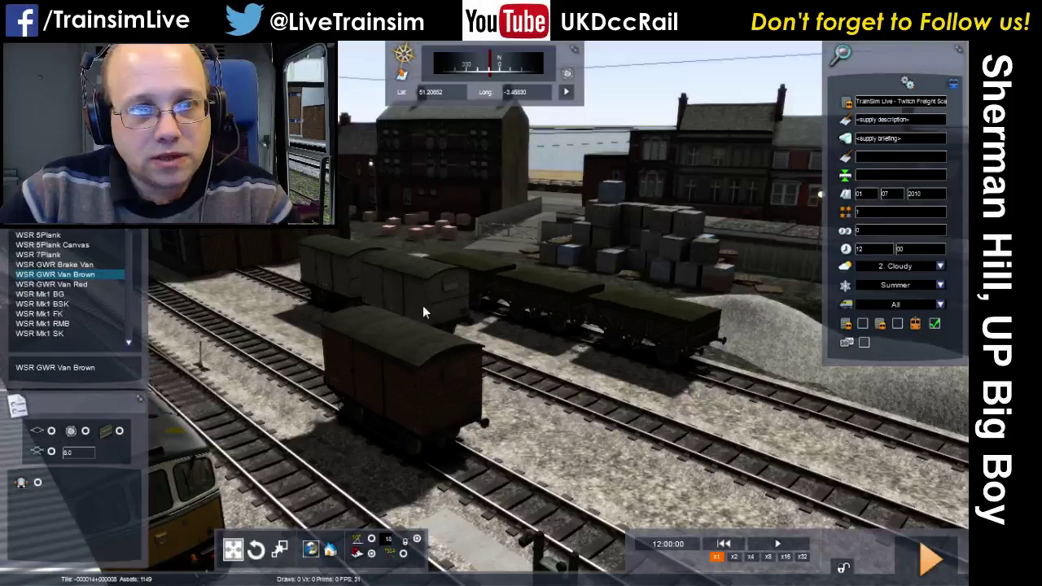
{"action": "left_click", "coordinate": [451, 347]}
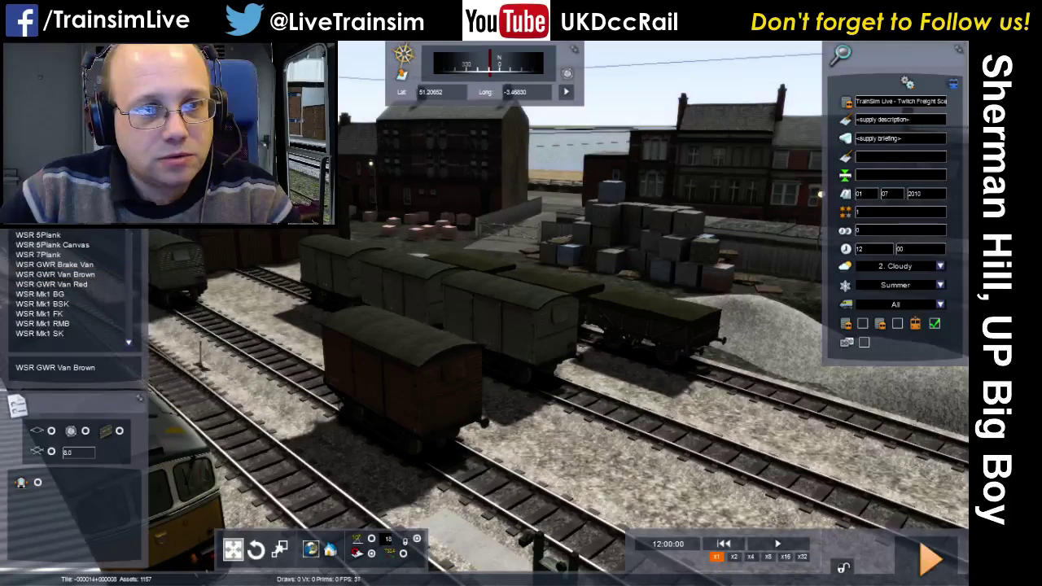
{"action": "left_click", "coordinate": [70, 284]}
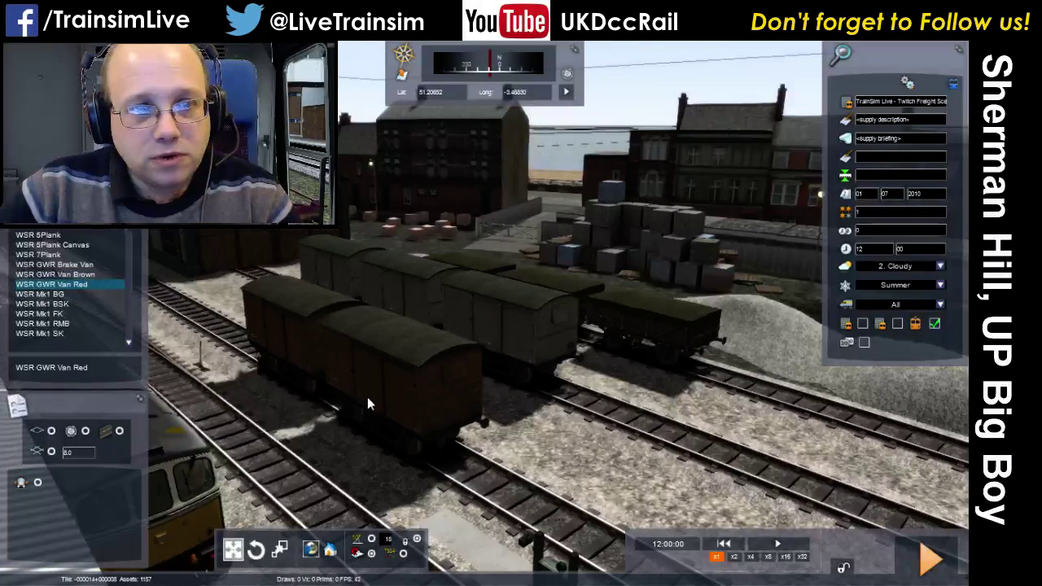
{"action": "left_click", "coordinate": [429, 421]}
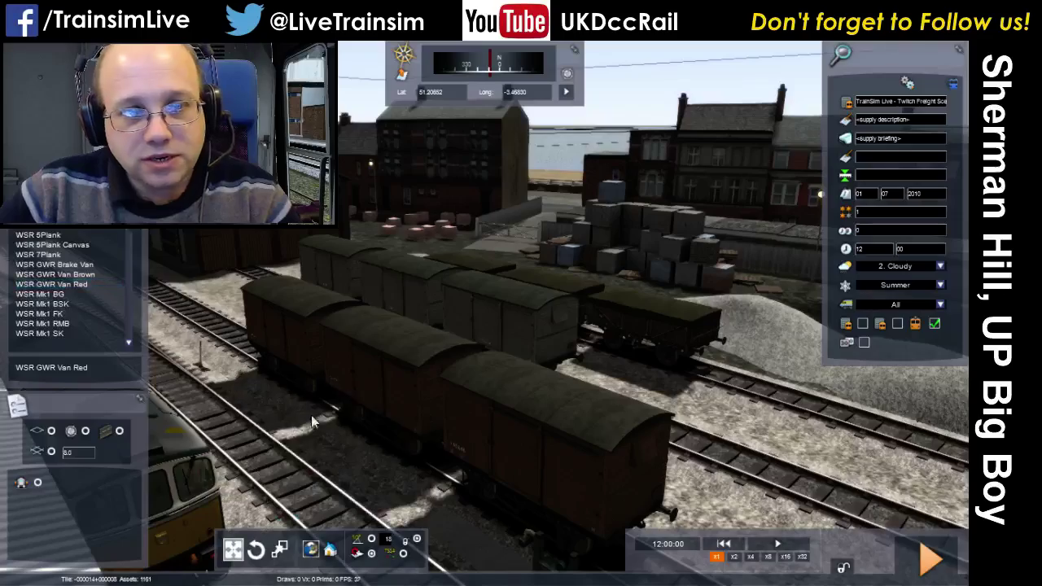
- Examine the placed wagon rows, the locomotive and the surrounding Minehead yard tracks from several angles
{"action": "key", "text": "Down"}
{"action": "right_click_drag", "start_coordinate": [362, 421], "coordinate": [317, 464]}
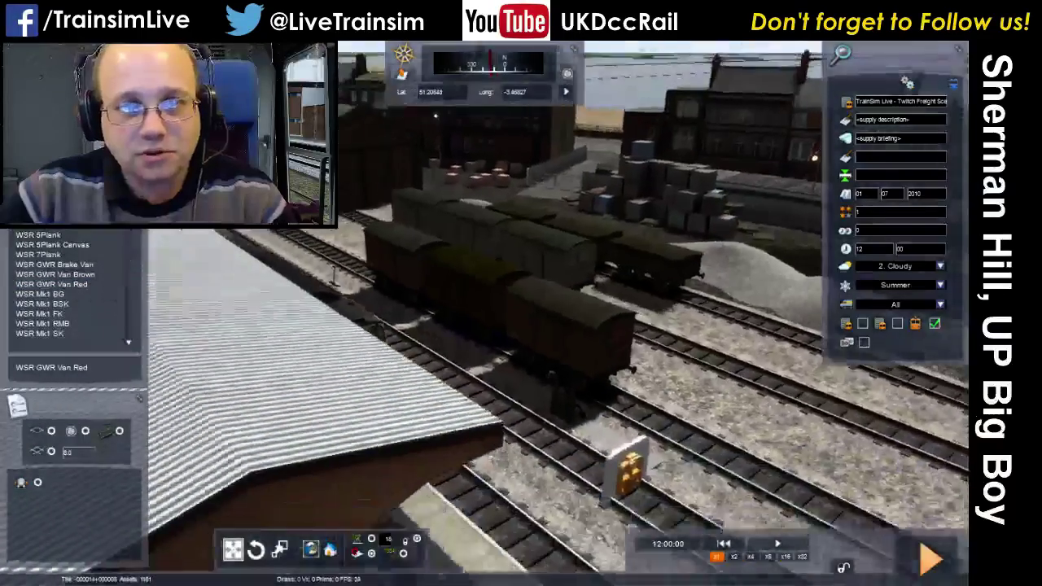
{"action": "key", "text": "Down"}
{"action": "key", "text": "Right"}
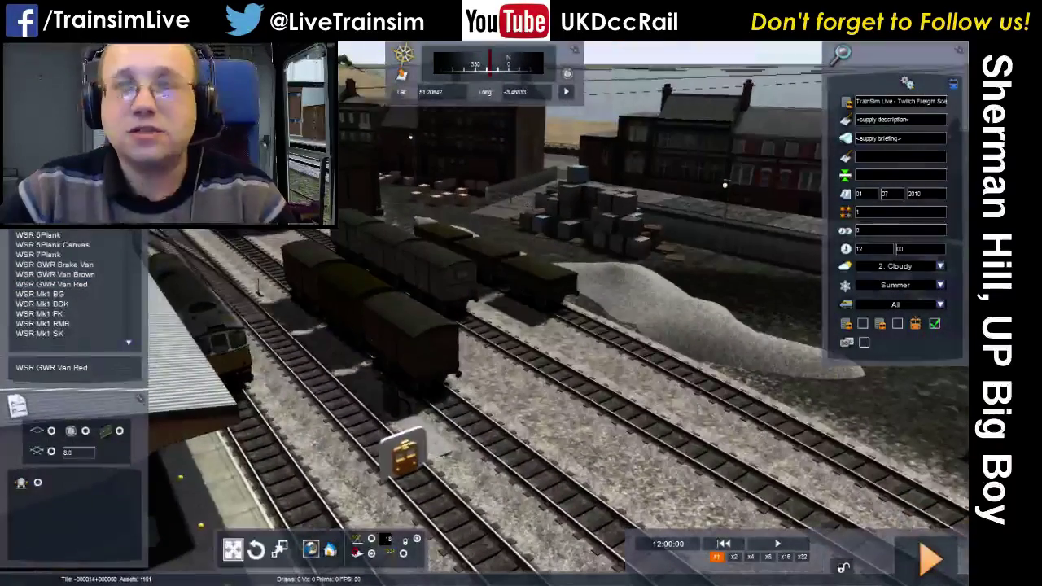
{"action": "right_click_drag", "start_coordinate": [391, 432], "coordinate": [383, 432]}
{"action": "left_click", "coordinate": [442, 363]}
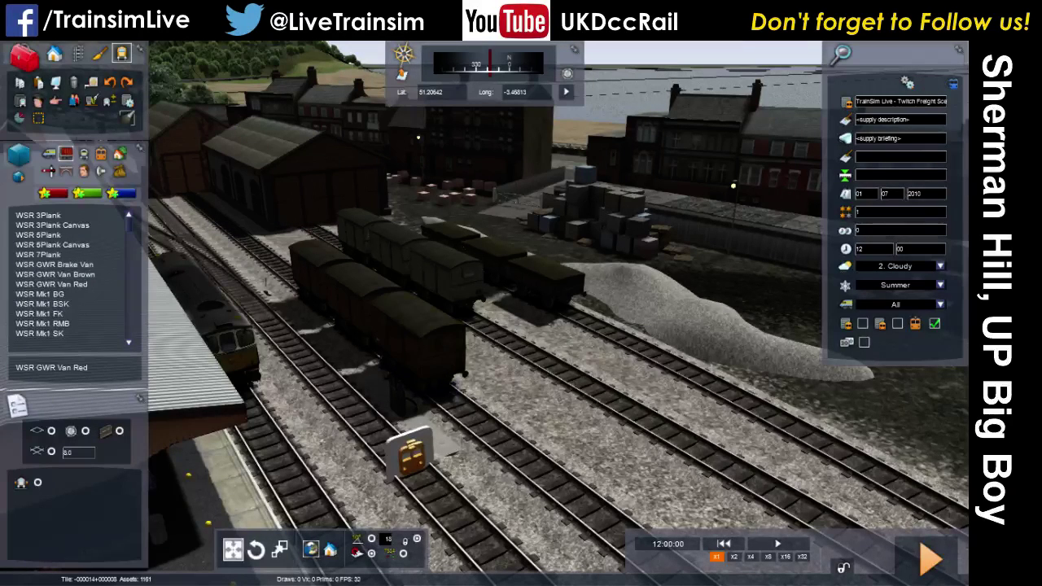
{"action": "right_click_drag", "start_coordinate": [220, 318], "coordinate": [175, 317]}
{"action": "right_click_drag", "start_coordinate": [526, 502], "coordinate": [616, 501]}
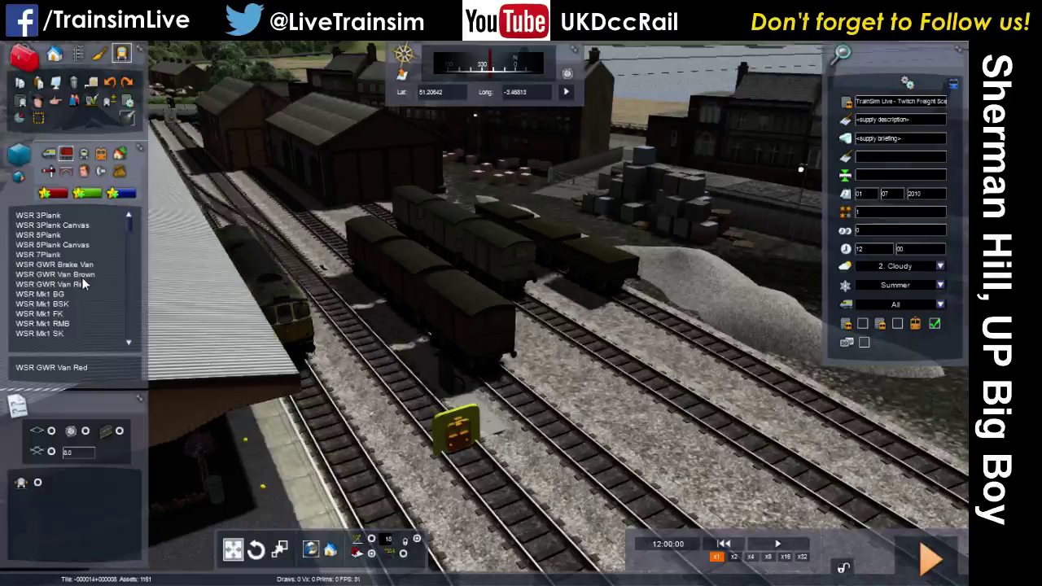
{"action": "right_click_drag", "start_coordinate": [600, 453], "coordinate": [692, 486]}
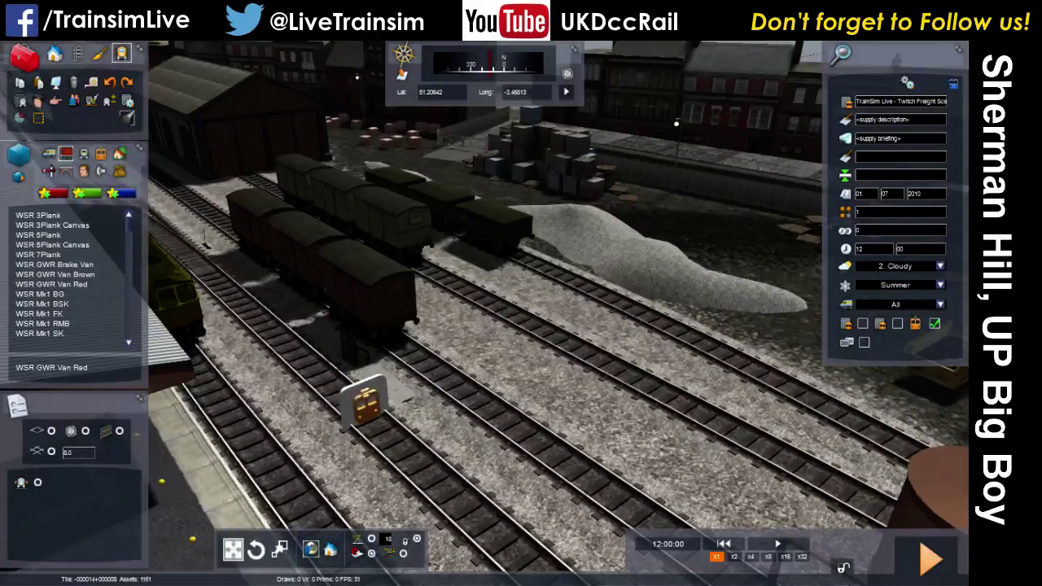
{"action": "right_click_drag", "start_coordinate": [545, 437], "coordinate": [570, 407]}
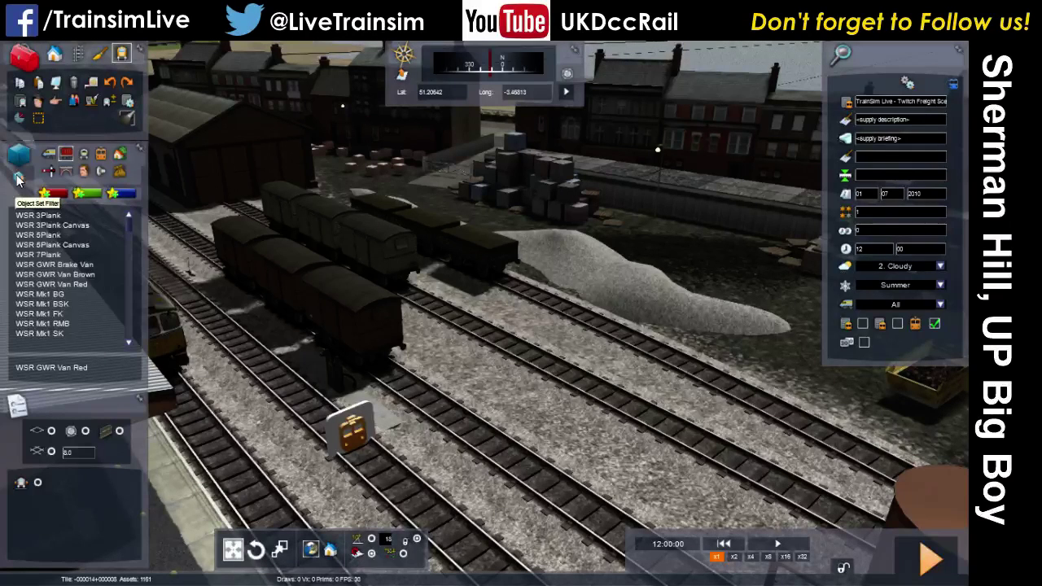
- Enable Class02Pack01 from the RSC provider in the object set filter
{"action": "left_click", "coordinate": [18, 177]}
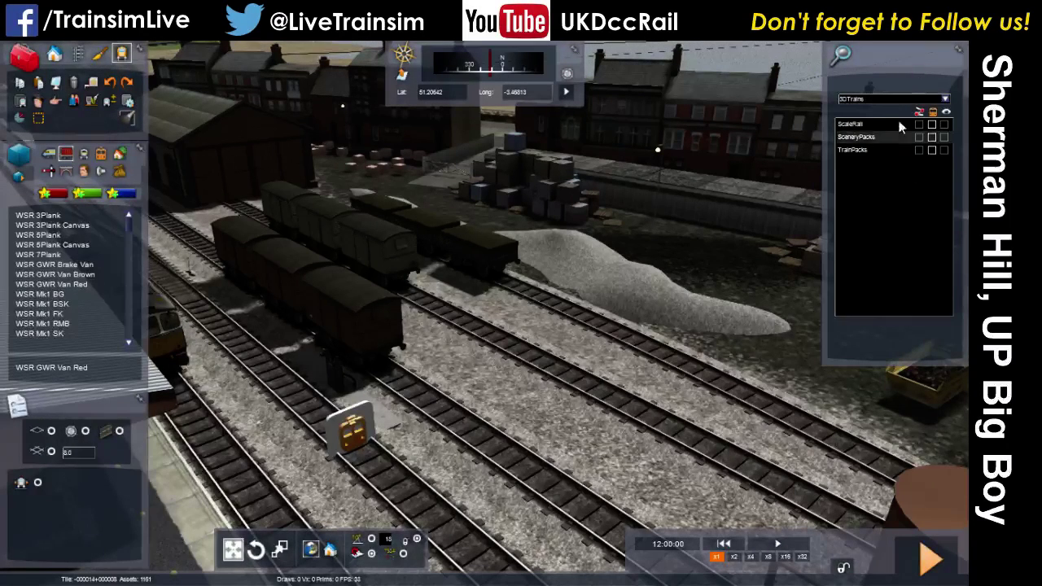
{"action": "left_click", "coordinate": [944, 98]}
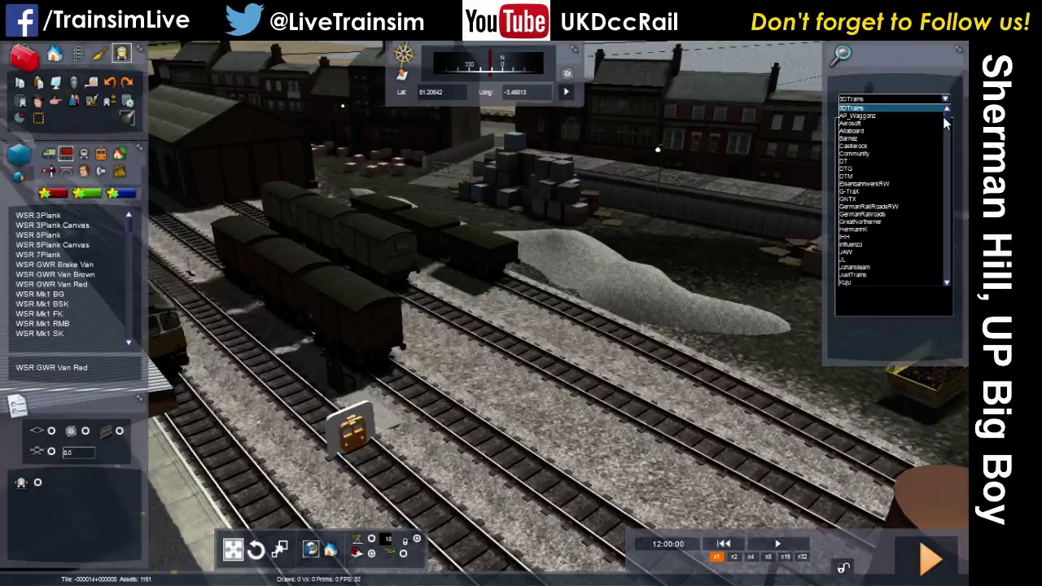
{"action": "left_click_drag", "start_coordinate": [944, 117], "coordinate": [934, 206]}
{"action": "left_click", "coordinate": [848, 169]}
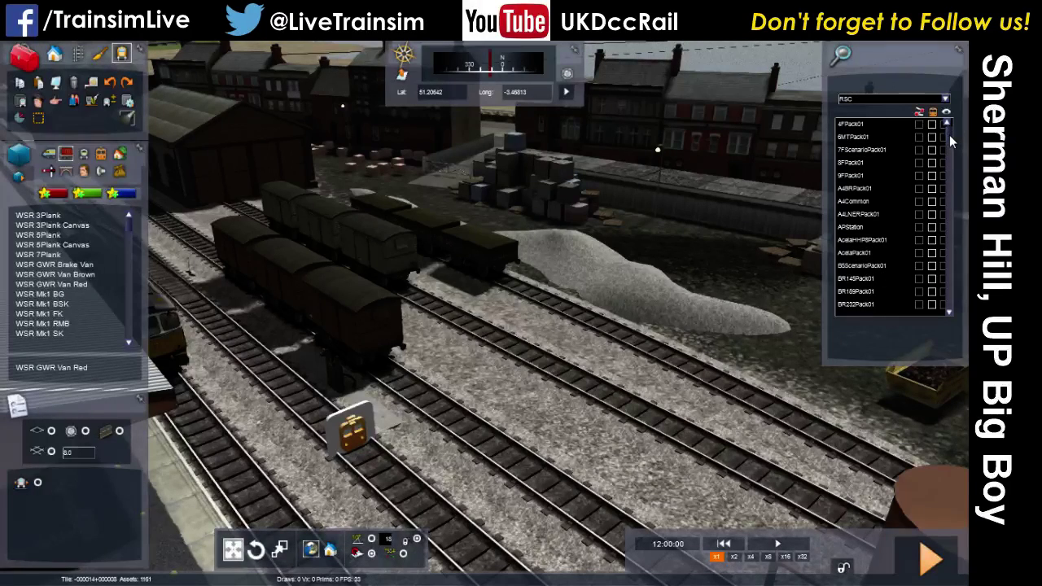
{"action": "left_click_drag", "start_coordinate": [949, 134], "coordinate": [948, 158]}
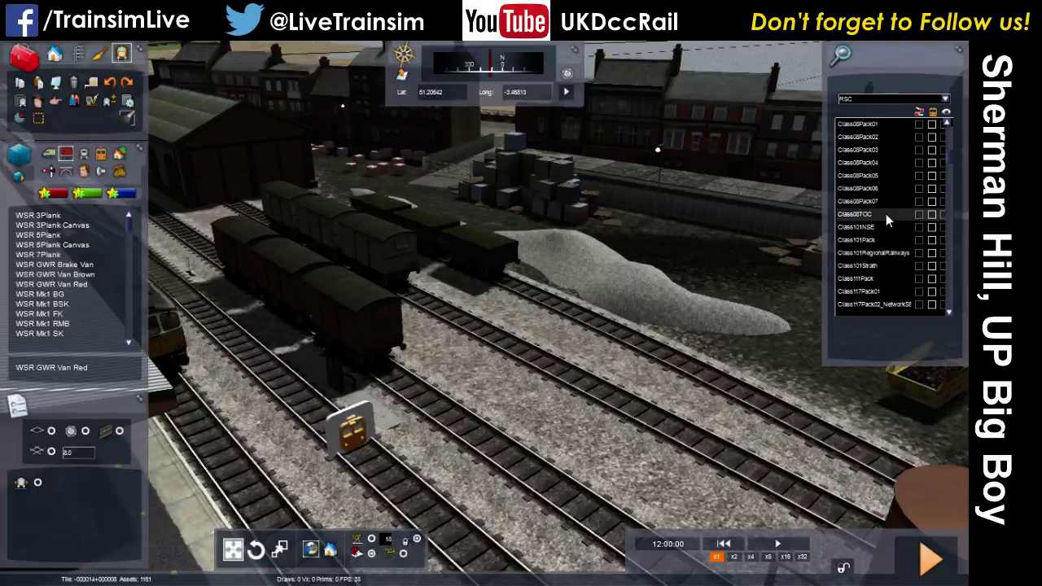
{"action": "scroll", "coordinate": [883, 191], "scroll_direction": "up", "scroll_amount": 1}
{"action": "left_click", "coordinate": [932, 150]}
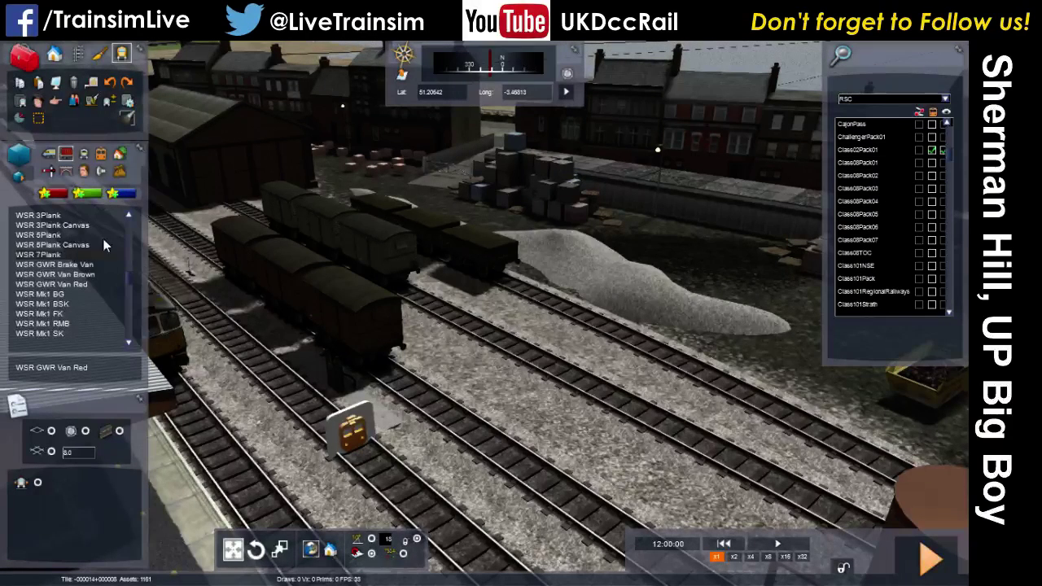
{"action": "scroll", "coordinate": [64, 268], "scroll_direction": "up", "scroll_amount": 1}
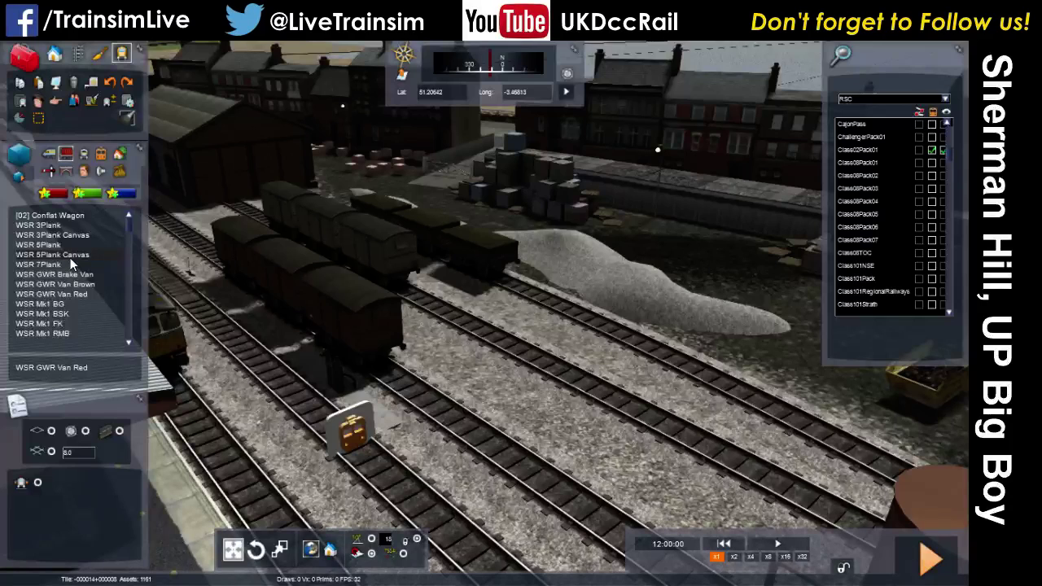
- Enable the RSC asset packs Class08Pack01 through Class08Pack07 and Class08TOC
{"action": "left_click", "coordinate": [932, 162]}
{"action": "left_click", "coordinate": [932, 215]}
{"action": "left_click", "coordinate": [932, 227]}
{"action": "left_click", "coordinate": [932, 240]}
{"action": "scroll", "coordinate": [81, 246], "scroll_direction": "down", "scroll_amount": 2}
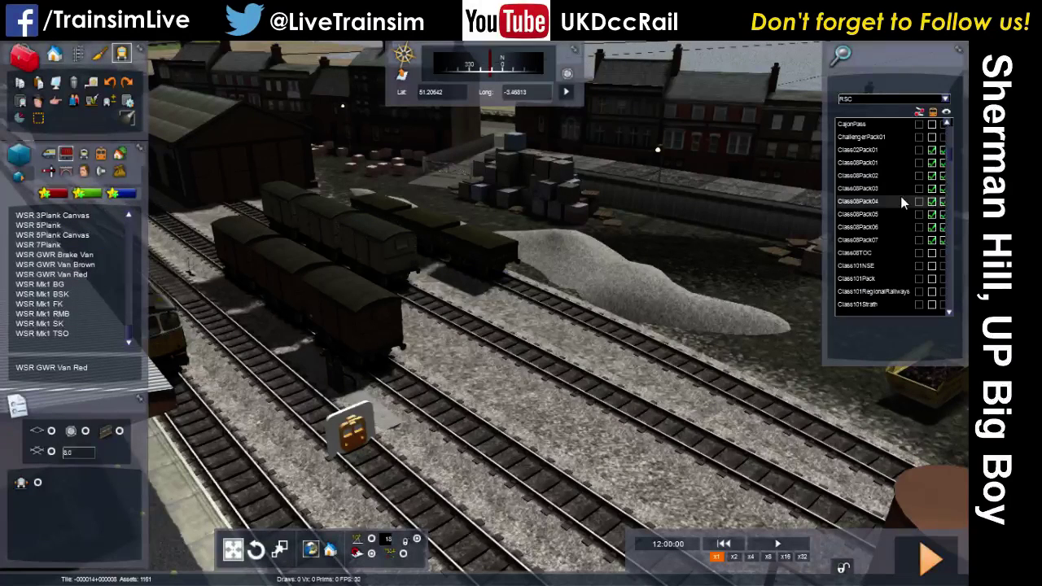
{"action": "left_click", "coordinate": [932, 201]}
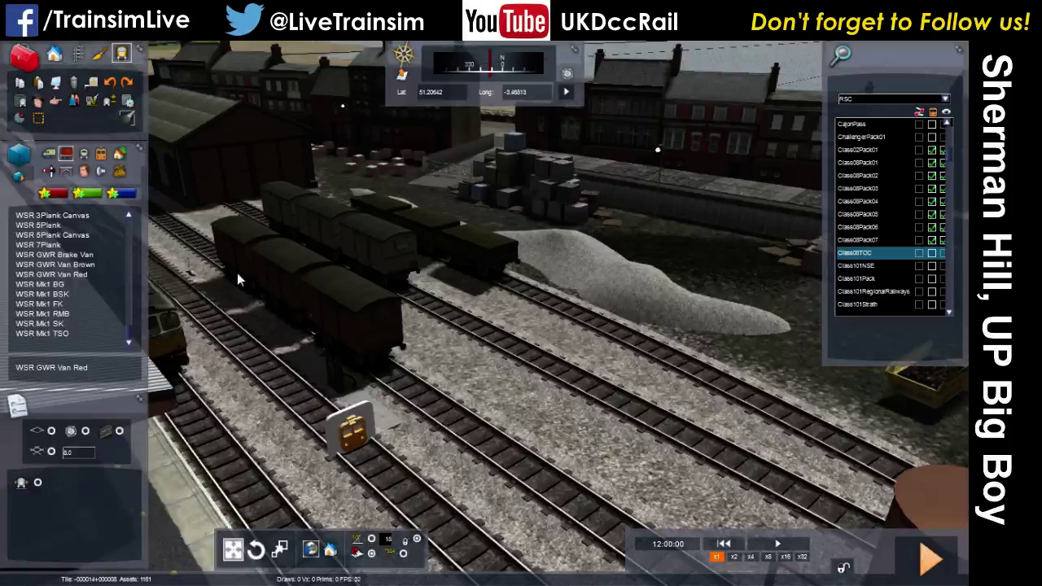
{"action": "left_click", "coordinate": [933, 253]}
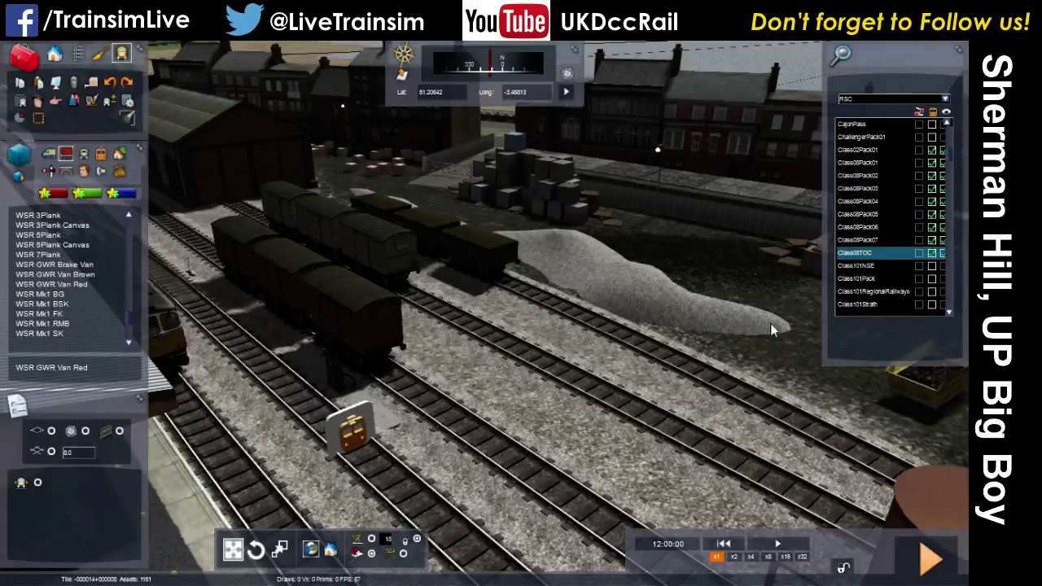
- Place a row of three MEA Box Wagon EWS on the outermost siding beside the fence, across from the station platform
{"action": "scroll", "coordinate": [71, 246], "scroll_direction": "up", "scroll_amount": 3}
{"action": "scroll", "coordinate": [68, 252], "scroll_direction": "down", "scroll_amount": 3}
{"action": "scroll", "coordinate": [68, 252], "scroll_direction": "up", "scroll_amount": 3}
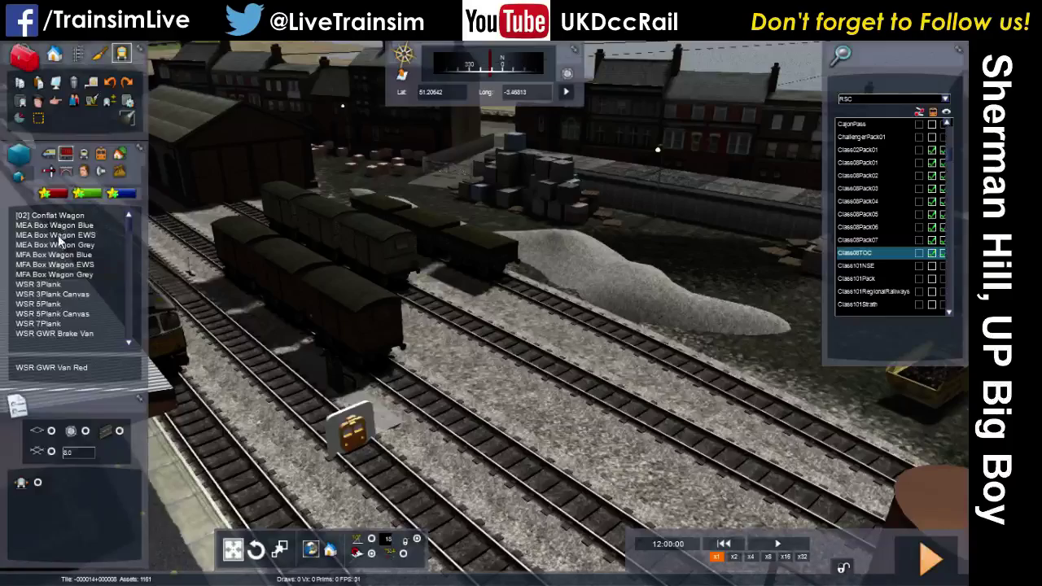
{"action": "mouse_move", "coordinate": [396, 346]}
{"action": "right_mouse_down"}
{"action": "mouse_move", "coordinate": [445, 231]}
{"action": "mouse_move", "coordinate": [365, 304]}
{"action": "mouse_move", "coordinate": [253, 323]}
{"action": "mouse_move", "coordinate": [431, 193]}
{"action": "mouse_move", "coordinate": [542, 342]}
{"action": "mouse_move", "coordinate": [654, 394]}
{"action": "right_mouse_up"}
{"action": "key", "text": "Up"}
{"action": "key", "text": "Right"}
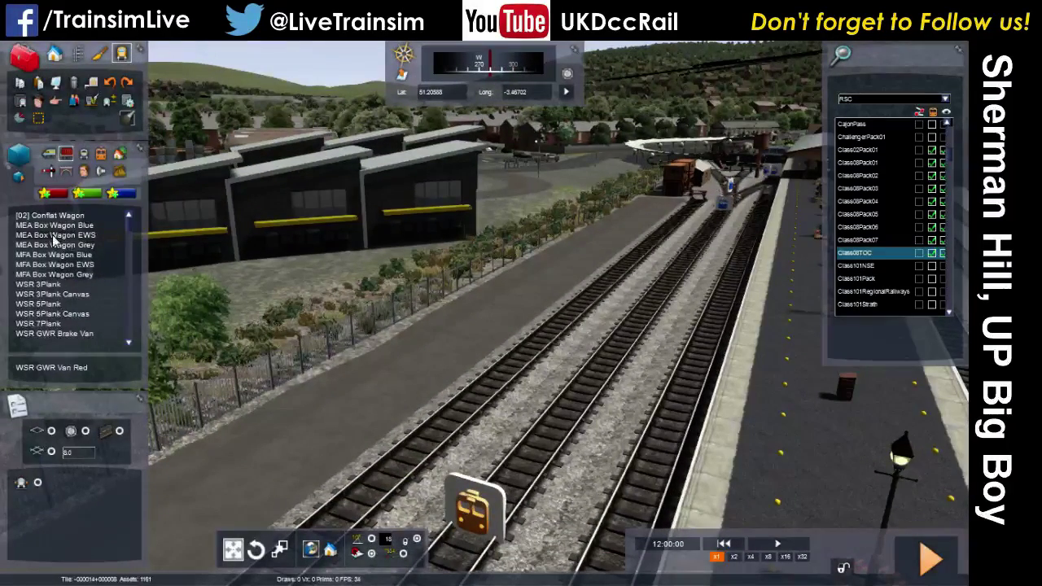
{"action": "left_click", "coordinate": [54, 235]}
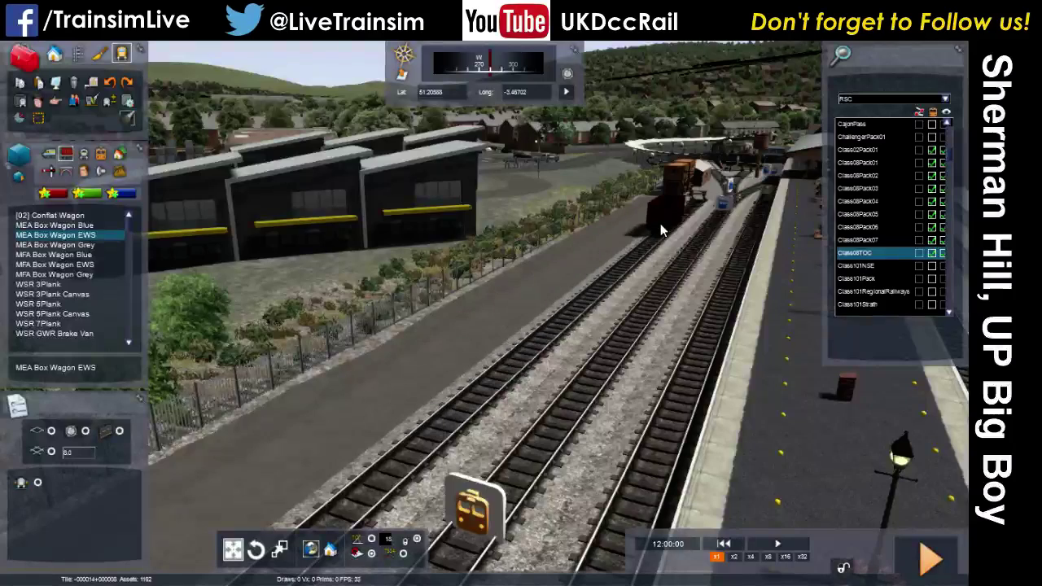
{"action": "left_click_drag", "start_coordinate": [661, 222], "coordinate": [603, 347]}
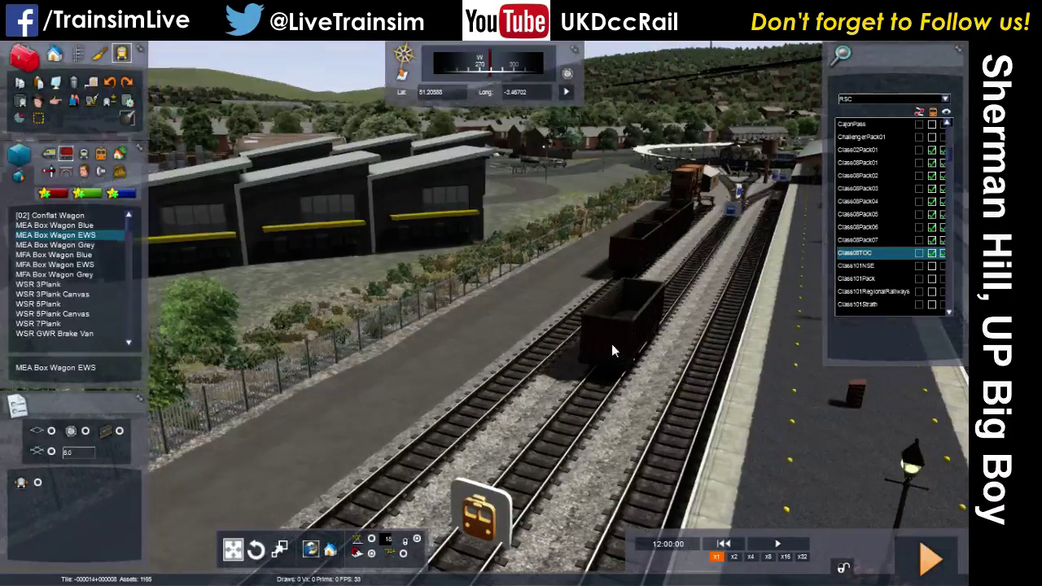
{"action": "right_click", "coordinate": [611, 344]}
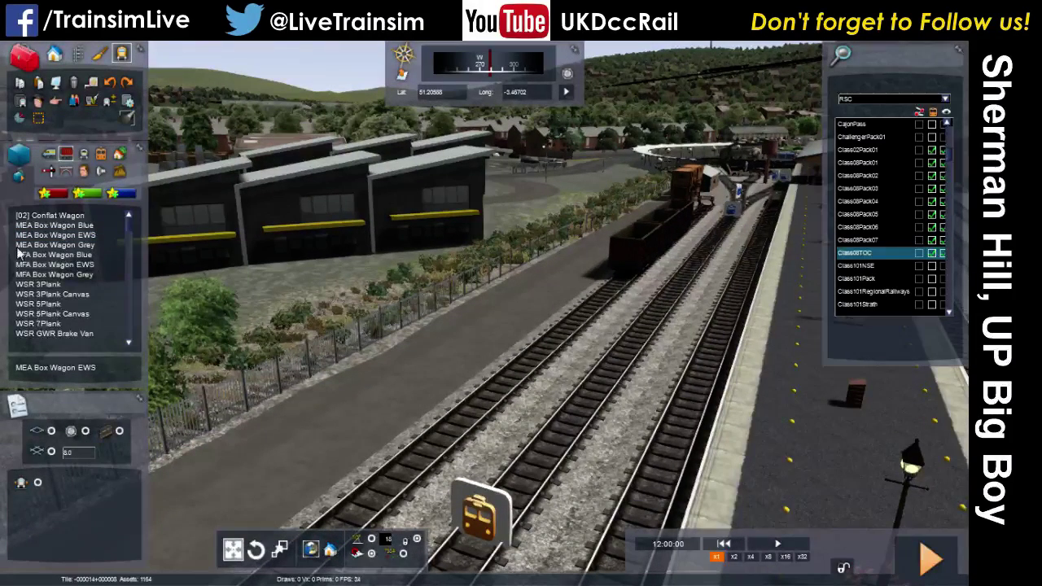
- Place a row of three MFA Box Wagon Blue on the same siding, ahead of the MEA Box Wagon EWS row
{"action": "left_click", "coordinate": [41, 257]}
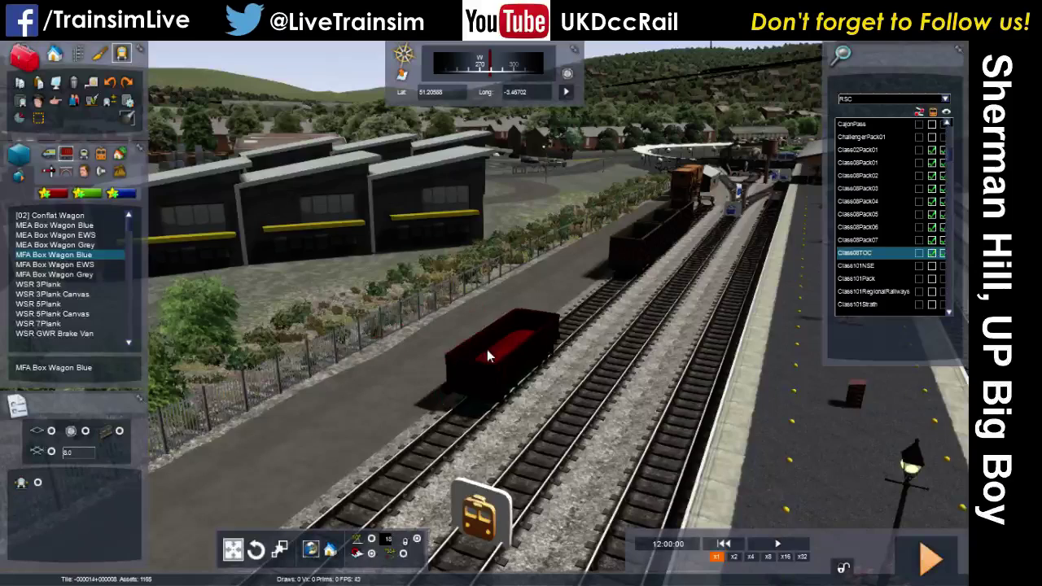
{"action": "left_click_drag", "start_coordinate": [536, 332], "coordinate": [494, 373]}
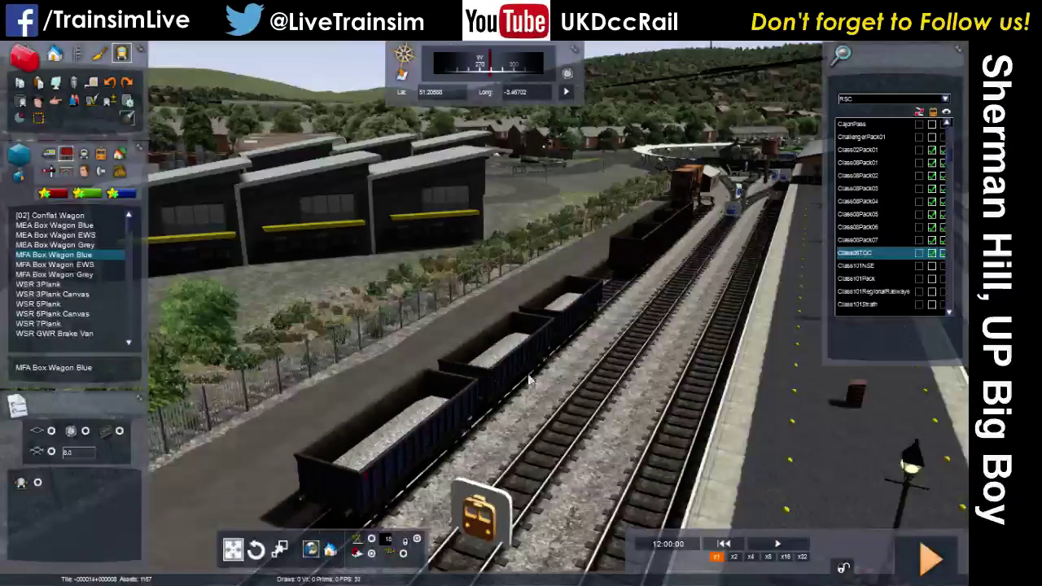
{"action": "key", "text": "Escape"}
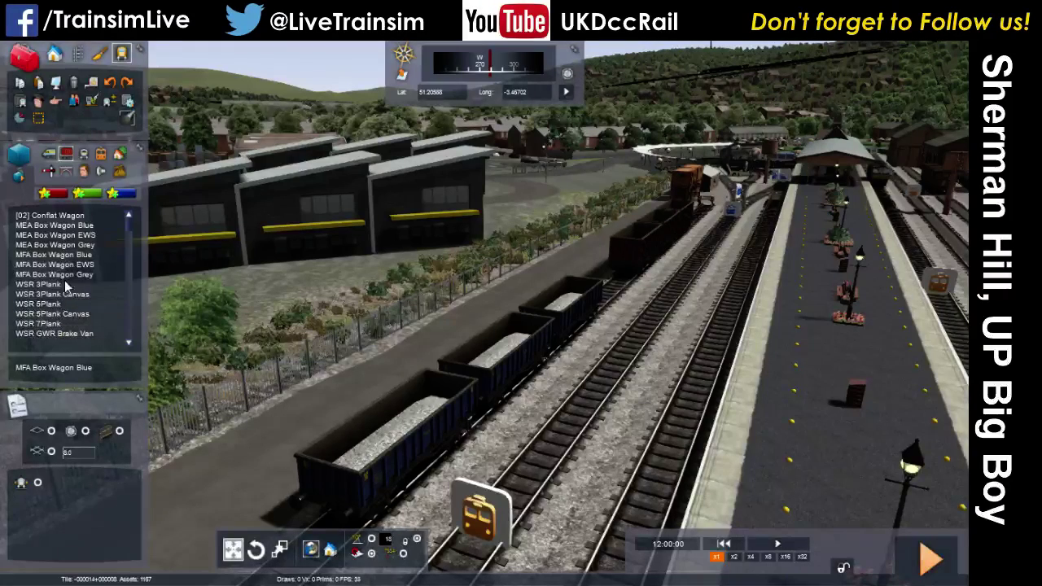
{"action": "left_click", "coordinate": [48, 157]}
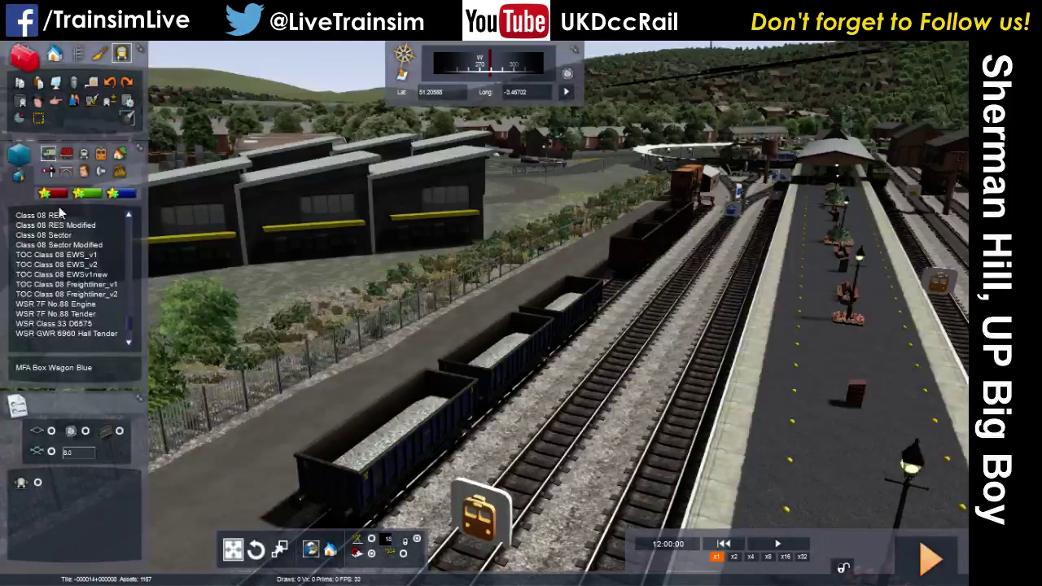
{"action": "scroll", "coordinate": [47, 274], "scroll_direction": "down", "scroll_amount": 1}
{"action": "scroll", "coordinate": [49, 288], "scroll_direction": "up", "scroll_amount": 3}
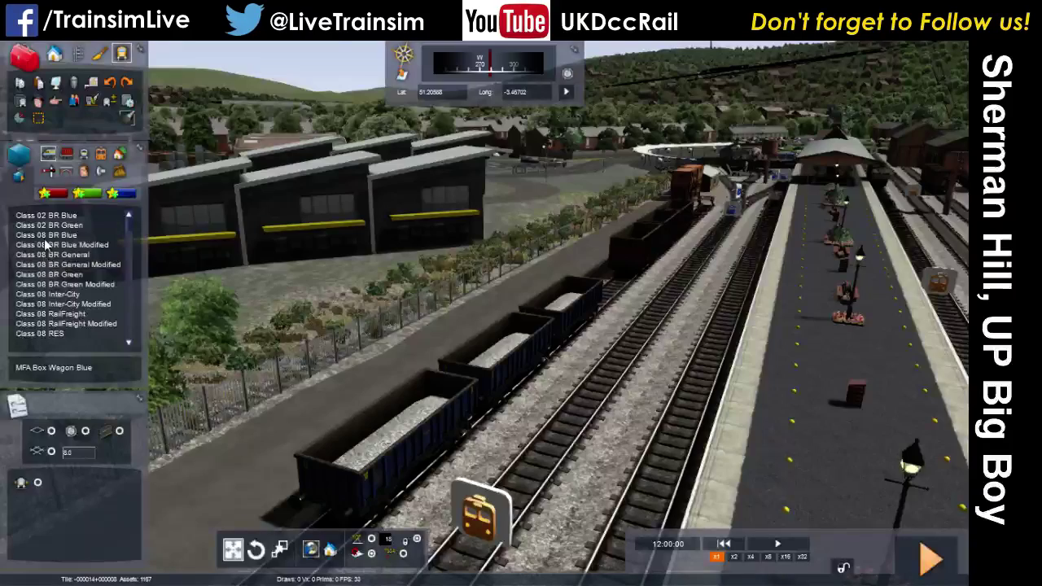
{"action": "scroll", "coordinate": [41, 268], "scroll_direction": "down", "scroll_amount": 3}
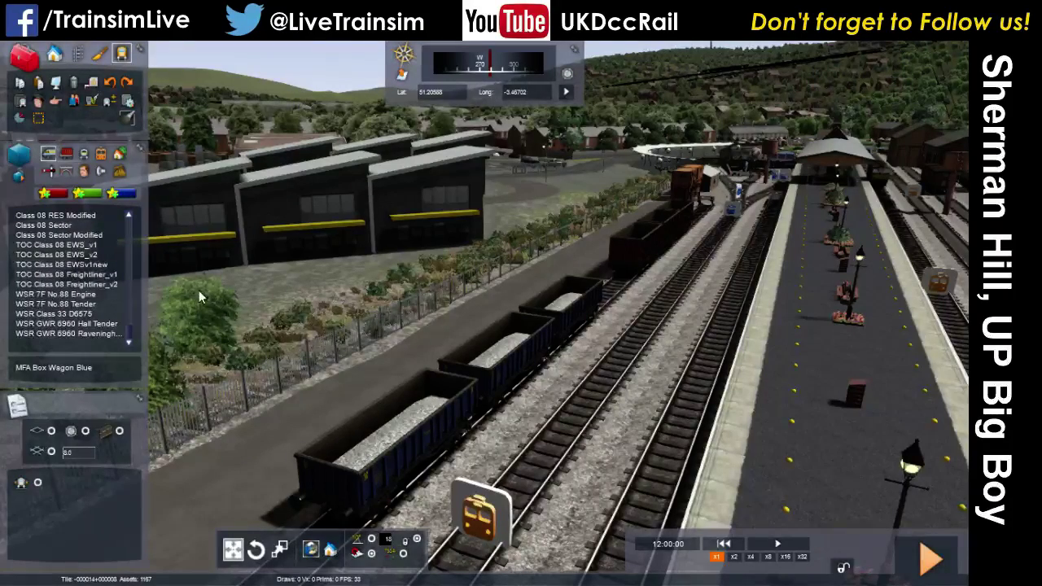
{"action": "left_click", "coordinate": [67, 152]}
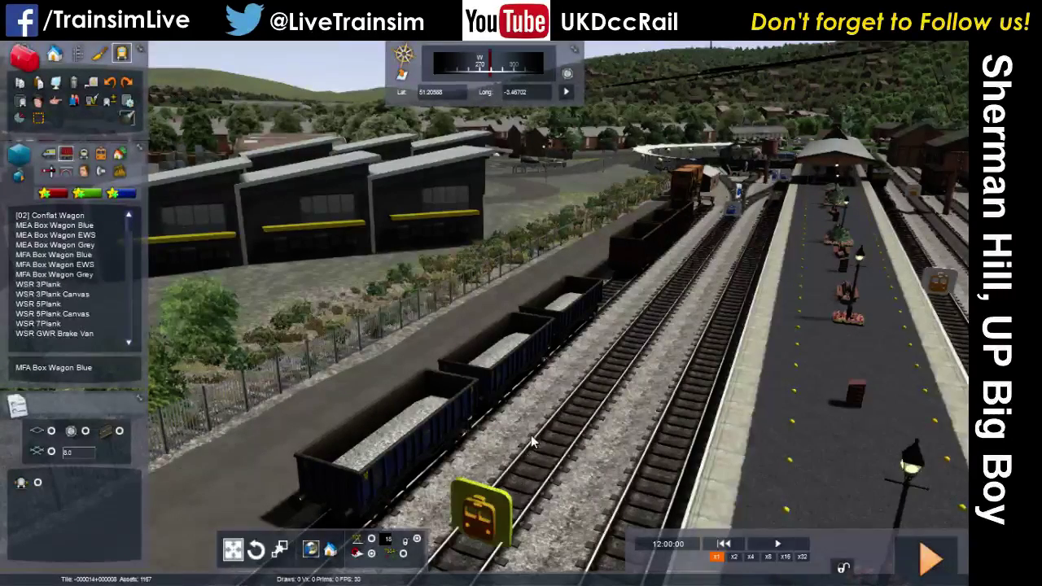
- Place two WSR 5Plank wagons at the end of the WSR 5Plank Canvas row beside the gravel heap
{"action": "right_click_drag", "start_coordinate": [609, 387], "coordinate": [810, 313]}
{"action": "key", "text": "Up"}
{"action": "key", "text": "Up"}
{"action": "key", "text": "Up"}
{"action": "key", "text": "Up"}
{"action": "key", "text": "Up"}
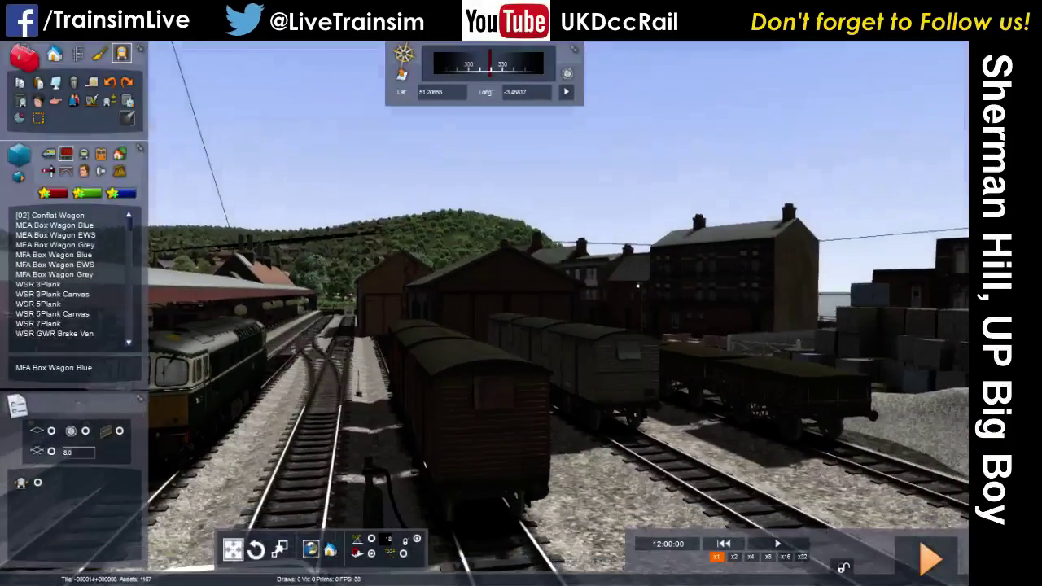
{"action": "key", "text": "Down"}
{"action": "key", "text": "Down"}
{"action": "key", "text": "Down"}
{"action": "key", "text": "Down"}
{"action": "right_click_drag", "start_coordinate": [489, 314], "coordinate": [495, 409]}
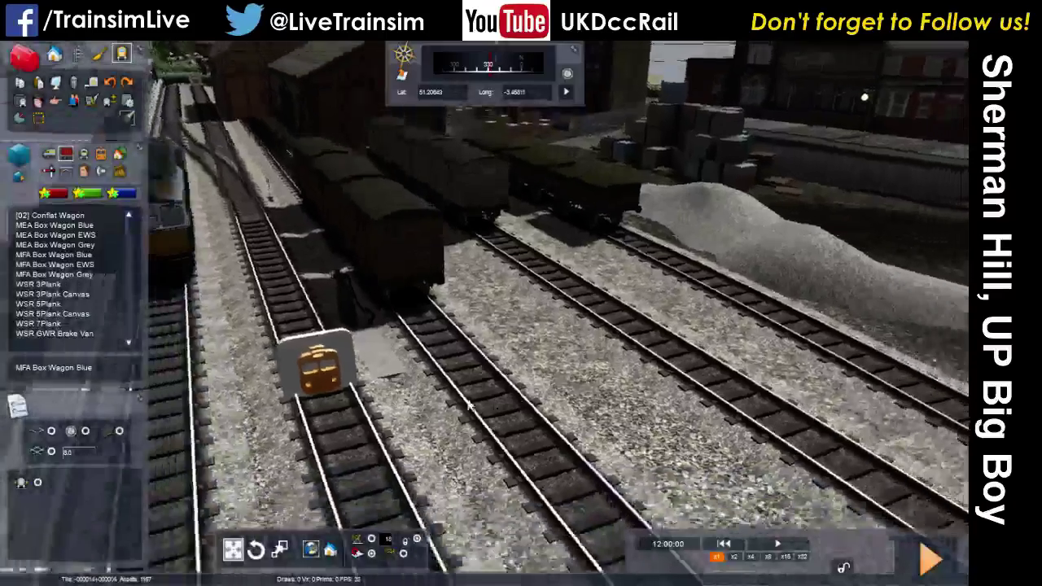
{"action": "scroll", "coordinate": [83, 287], "scroll_direction": "down", "scroll_amount": 2}
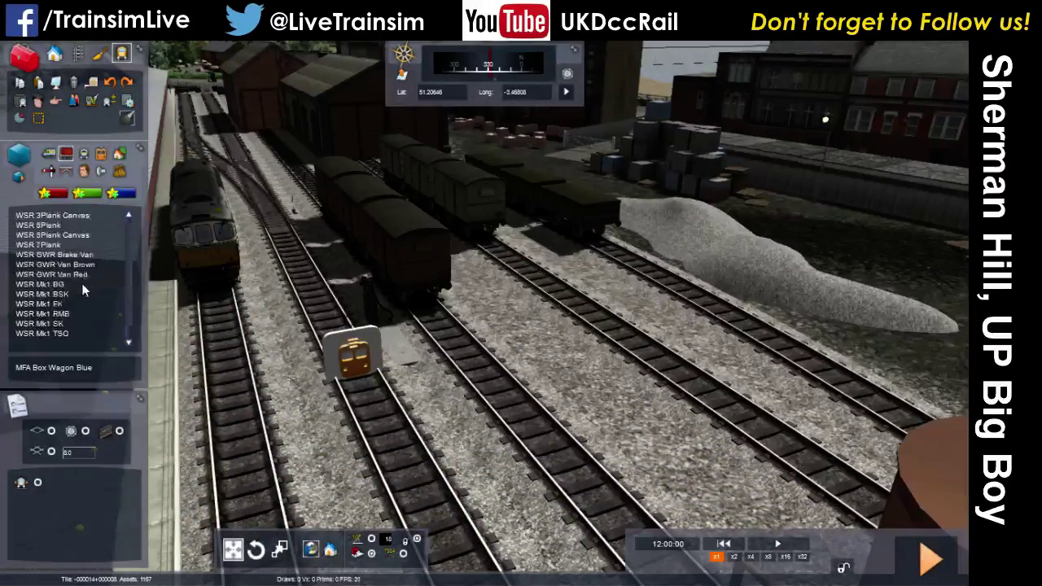
{"action": "left_click", "coordinate": [70, 256]}
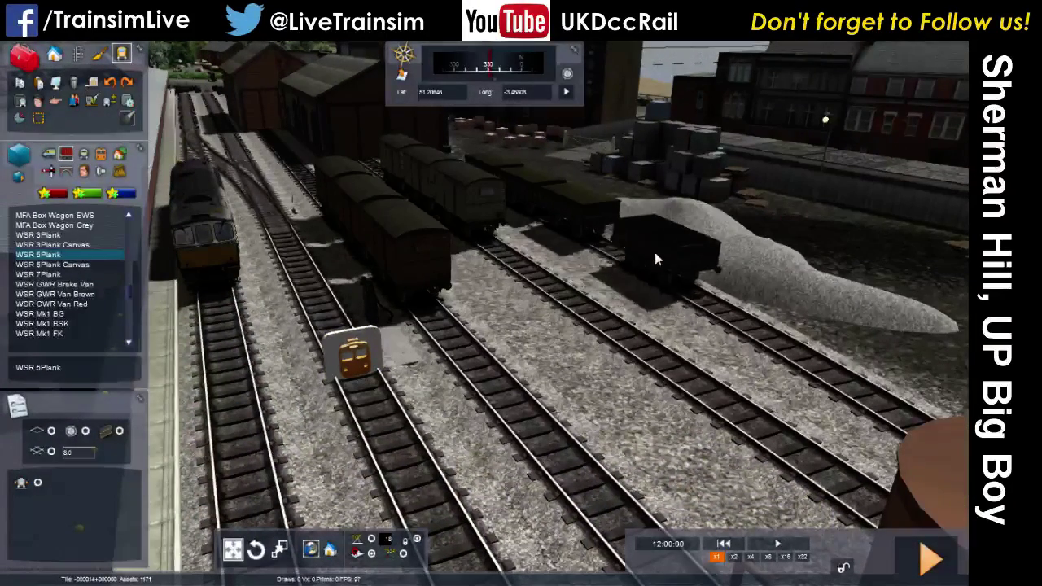
{"action": "left_click", "coordinate": [659, 240]}
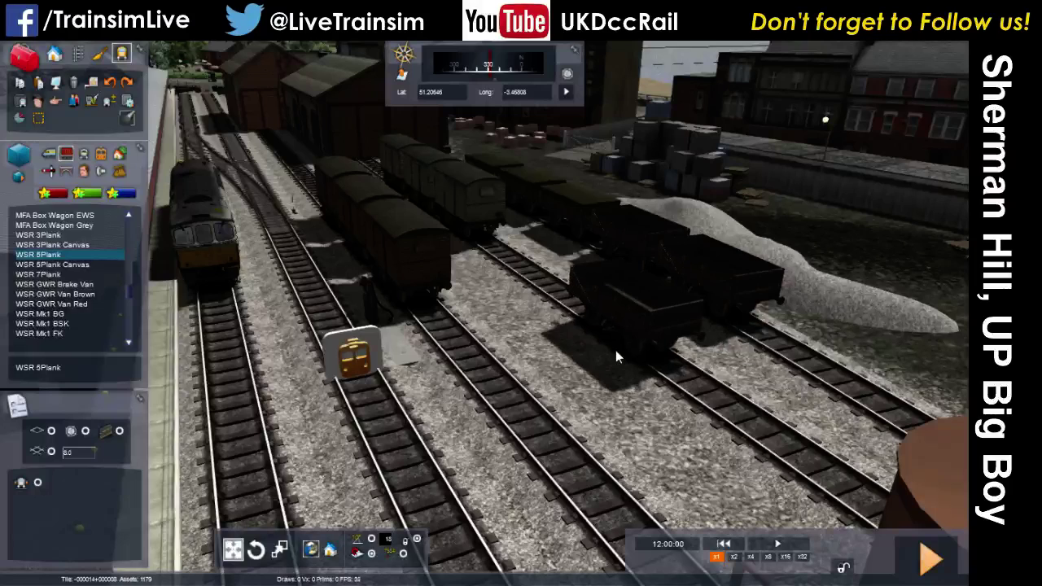
- Check the properties of the newly placed WSR 5Plank wagons for a load option
{"action": "left_click", "coordinate": [714, 274]}
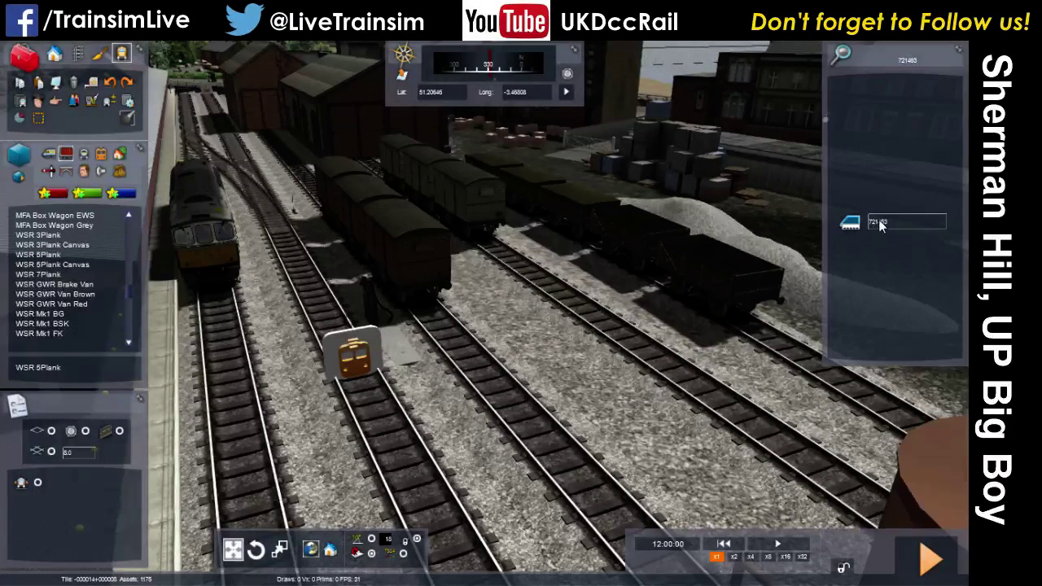
{"action": "left_click", "coordinate": [693, 264]}
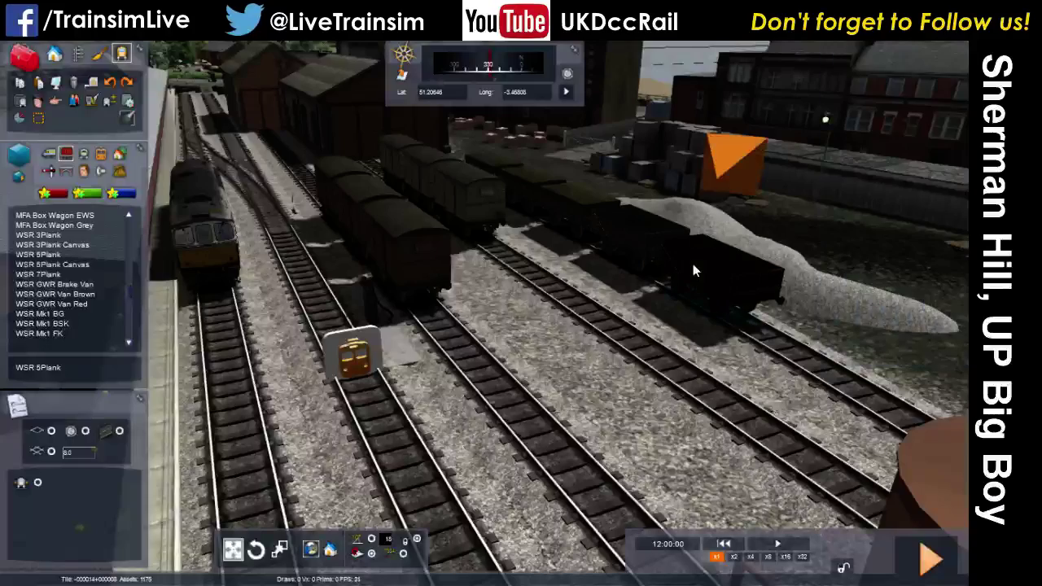
{"action": "double_click", "coordinate": [717, 277]}
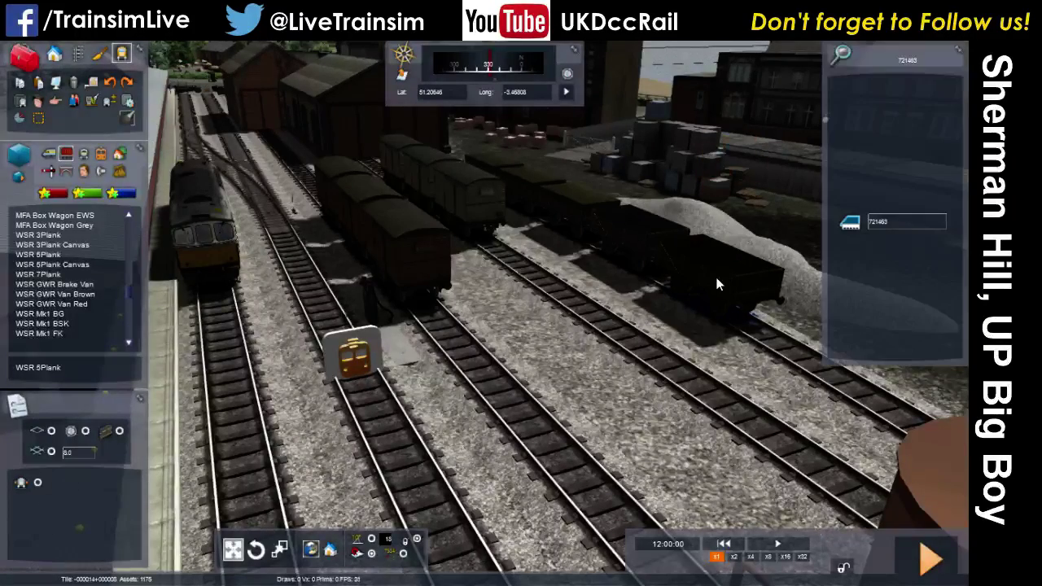
{"action": "left_click", "coordinate": [631, 236]}
- Mark each of the three MEA Box Wagon EWS on the fence-side siding as loaded
{"action": "right_click_drag", "start_coordinate": [622, 405], "coordinate": [244, 334]}
{"action": "double_click", "coordinate": [665, 422]}
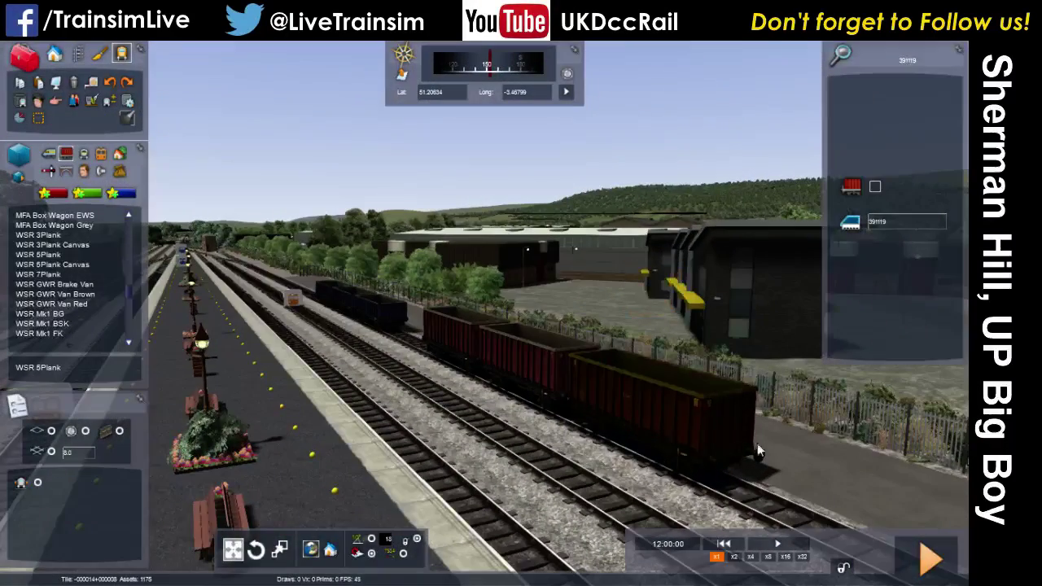
{"action": "left_click", "coordinate": [879, 186]}
{"action": "right_click_drag", "start_coordinate": [565, 419], "coordinate": [520, 322]}
{"action": "key", "text": "Up"}
{"action": "double_click", "coordinate": [520, 322]}
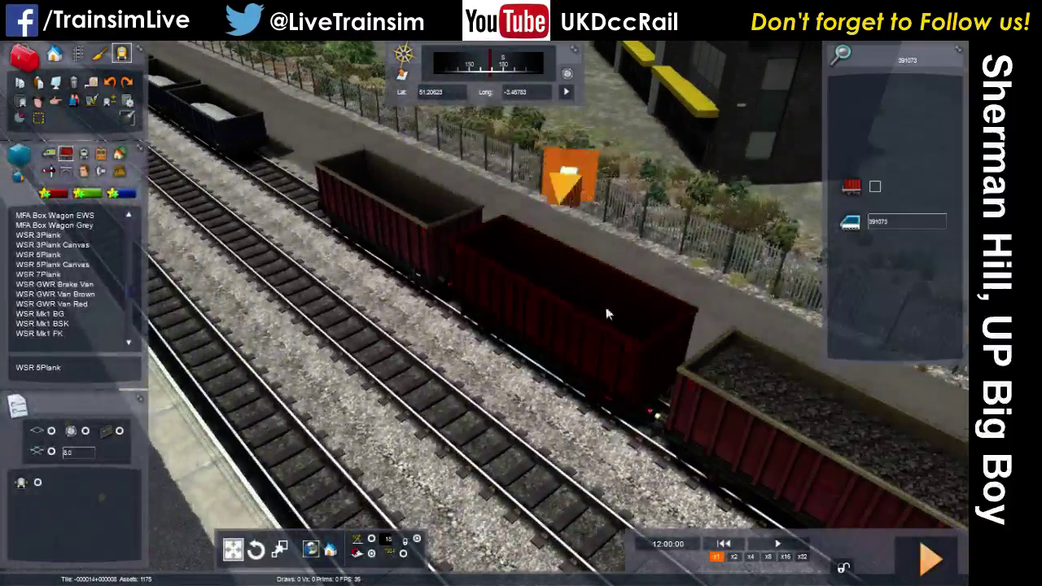
{"action": "left_click", "coordinate": [875, 187]}
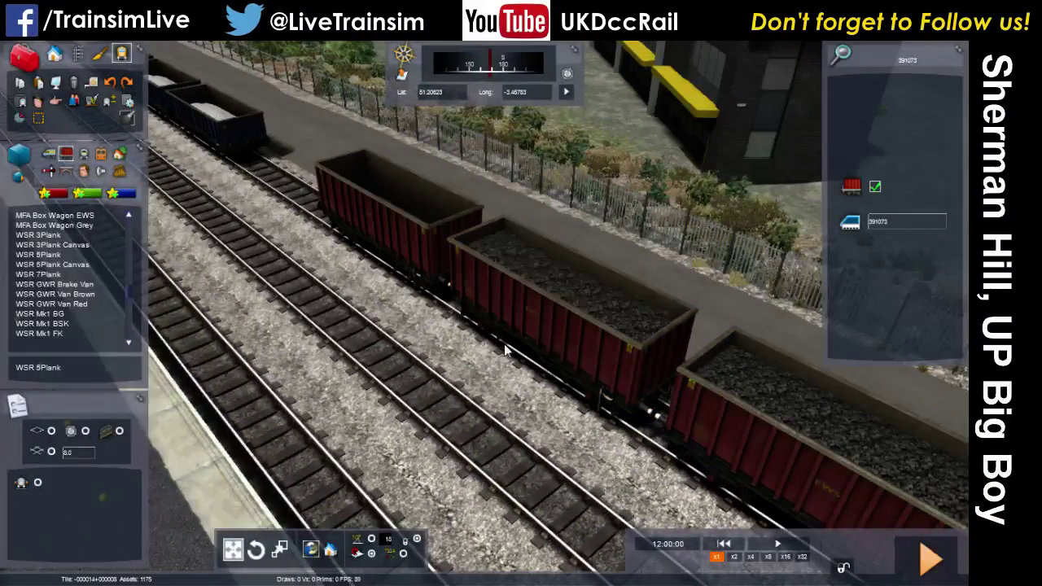
{"action": "left_click", "coordinate": [874, 185]}
- Mark the whole row of MFA Box Wagon Blue on the fence-side siding as loaded
{"action": "right_click_drag", "start_coordinate": [570, 310], "coordinate": [353, 134]}
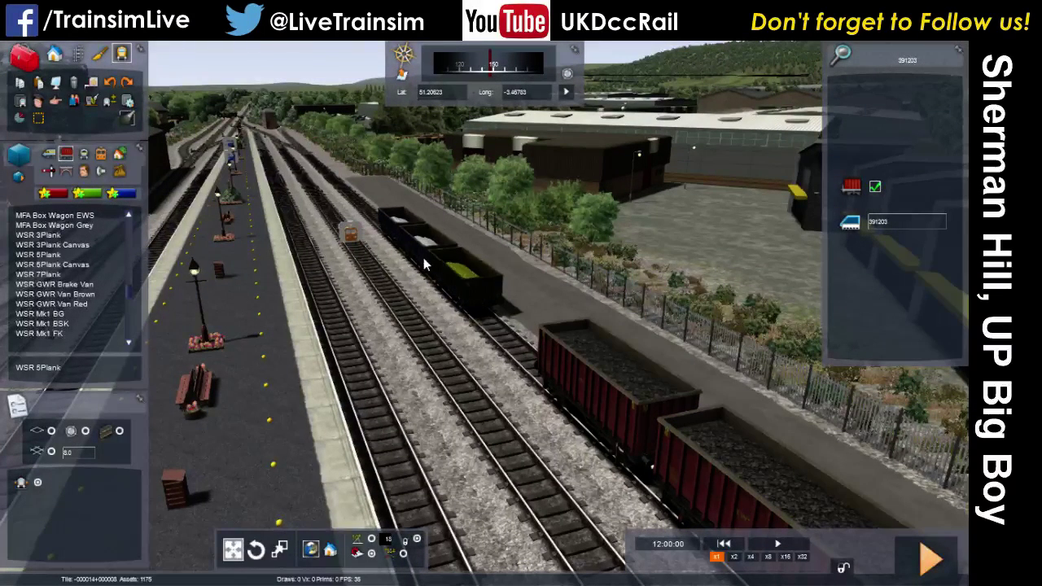
{"action": "double_click", "coordinate": [467, 276]}
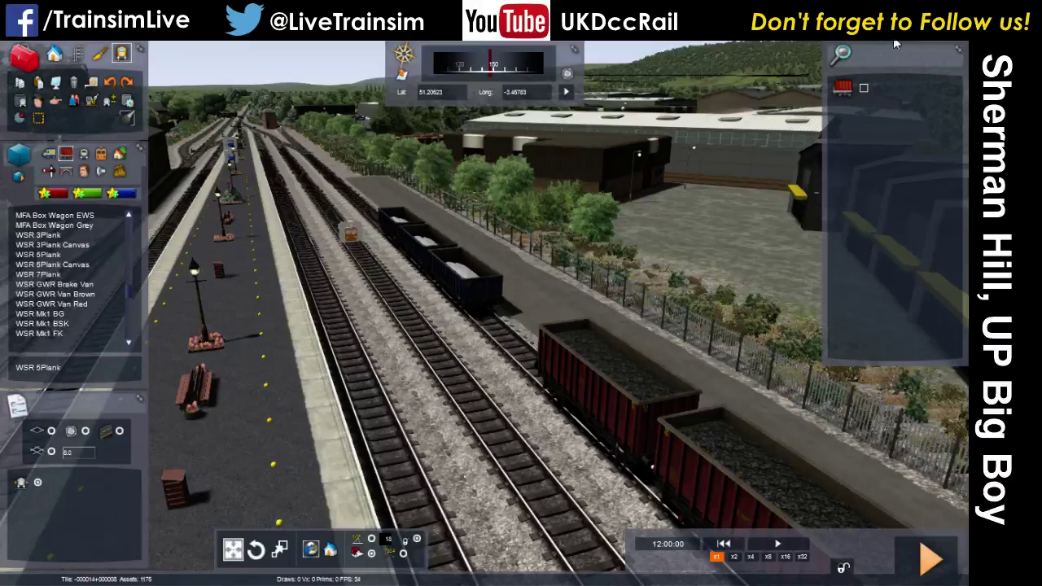
{"action": "left_click", "coordinate": [864, 88]}
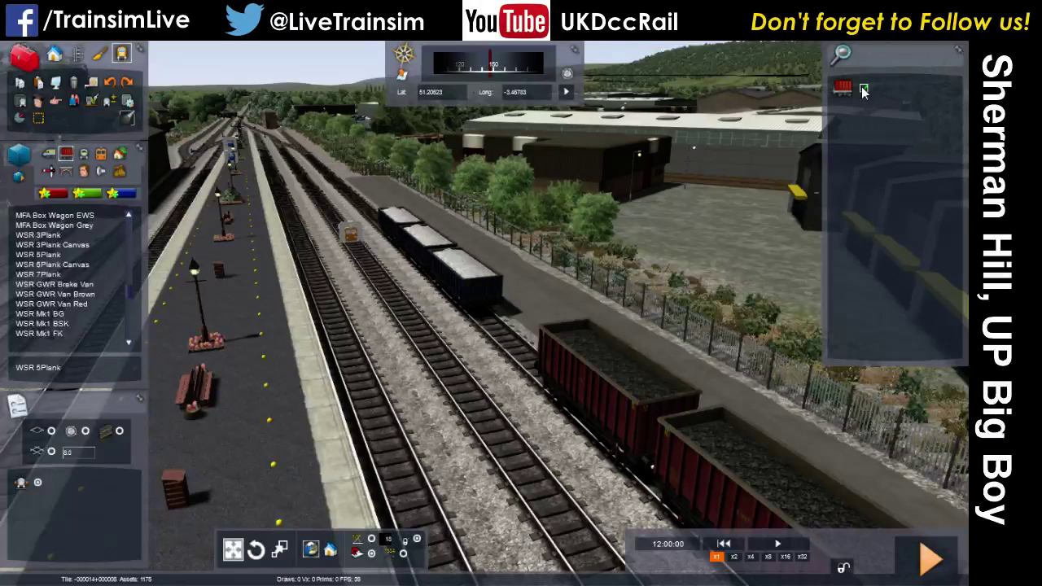
- Toggle the selected wagon's loaded option off and back on twice
{"action": "left_click", "coordinate": [864, 88]}
{"action": "left_click", "coordinate": [864, 88]}
{"action": "left_click", "coordinate": [864, 88]}
{"action": "left_click", "coordinate": [864, 88]}
- Assign a driver to the green diesel locomotive standing beside the covered platform at Minehead
{"action": "right_click_drag", "start_coordinate": [560, 425], "coordinate": [335, 433]}
{"action": "right_click_drag", "start_coordinate": [434, 425], "coordinate": [229, 428]}
{"action": "key", "text": "Up"}
{"action": "key", "text": "Up"}
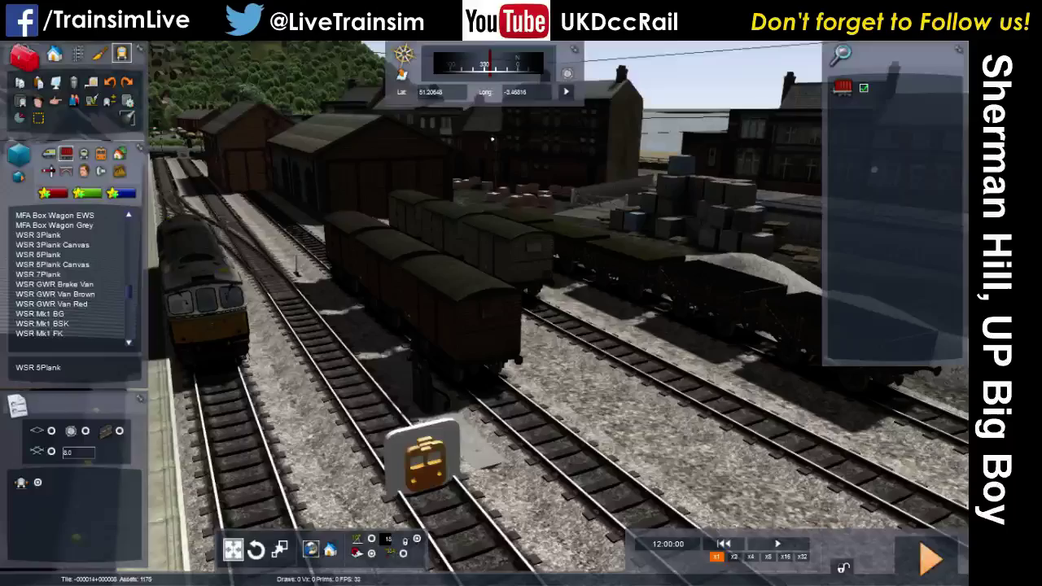
{"action": "key", "text": "Down"}
{"action": "right_click_drag", "start_coordinate": [229, 427], "coordinate": [61, 427]}
{"action": "key", "text": "Right"}
{"action": "key", "text": "Right"}
{"action": "key", "text": "Right"}
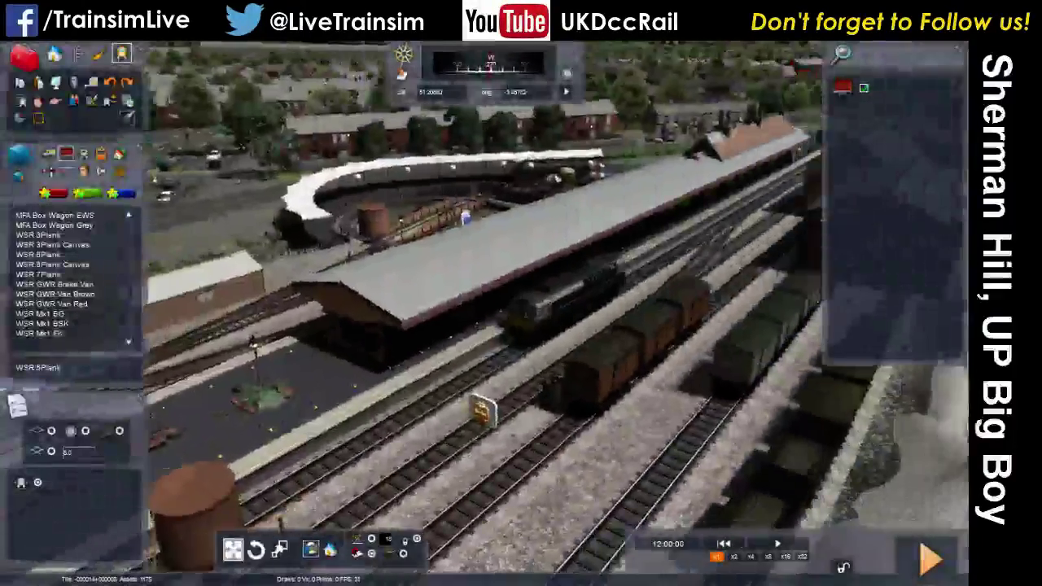
{"action": "key", "text": "Up"}
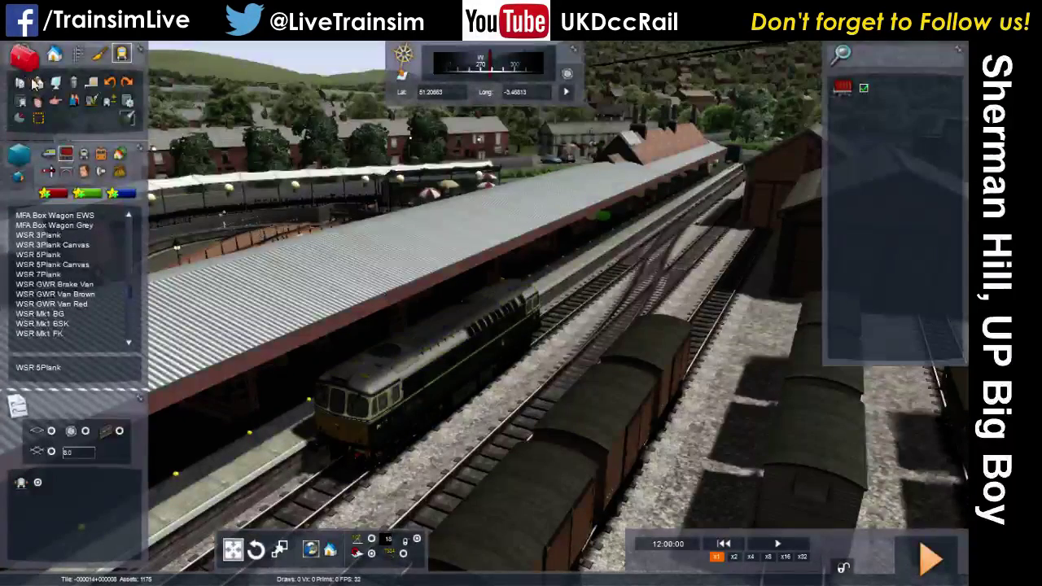
{"action": "left_click", "coordinate": [37, 102]}
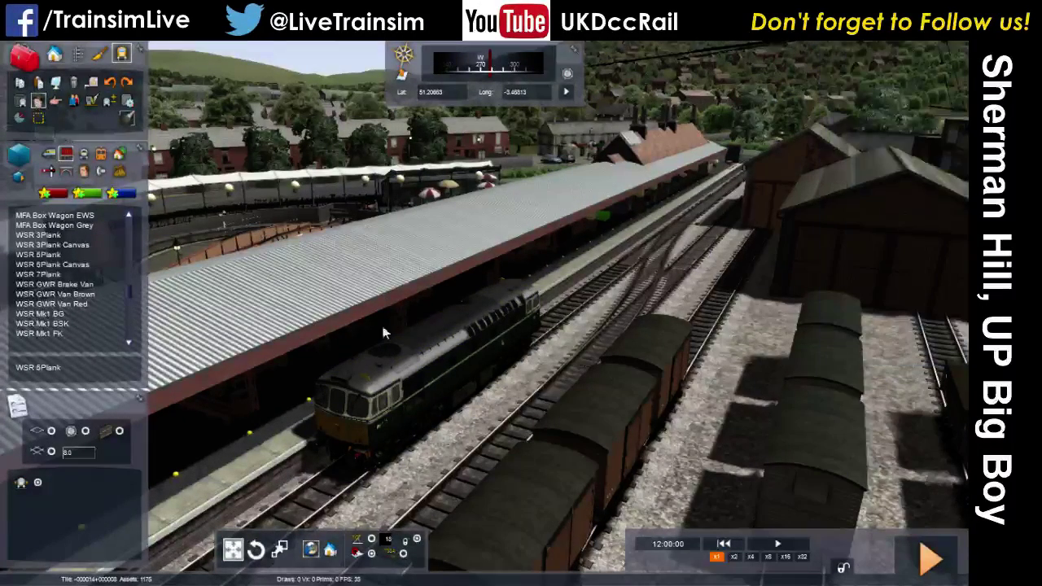
{"action": "left_click", "coordinate": [444, 353]}
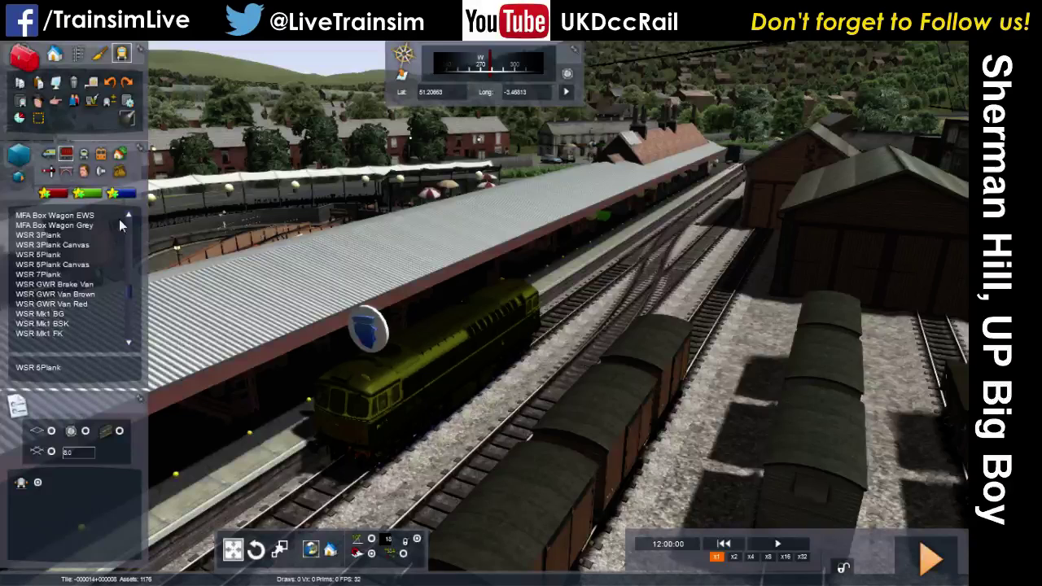
- Open the timetable and name the driver's service Player Freight Service, with Standard Freight as its service class
{"action": "left_click", "coordinate": [19, 120]}
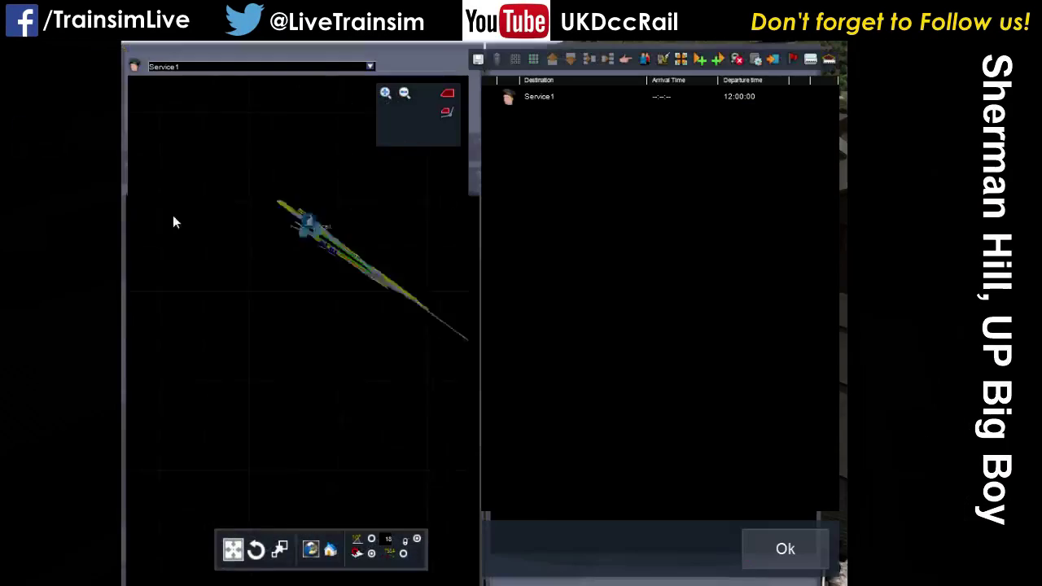
{"action": "double_click", "coordinate": [508, 99]}
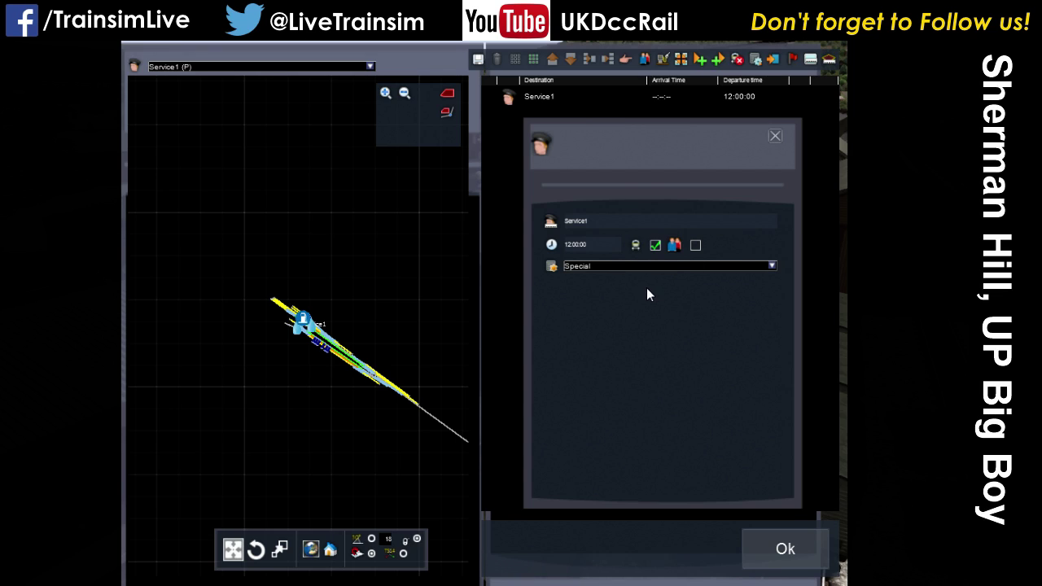
{"action": "key", "text": "Tab"}
{"action": "type", "text": "Player Freight Service"}
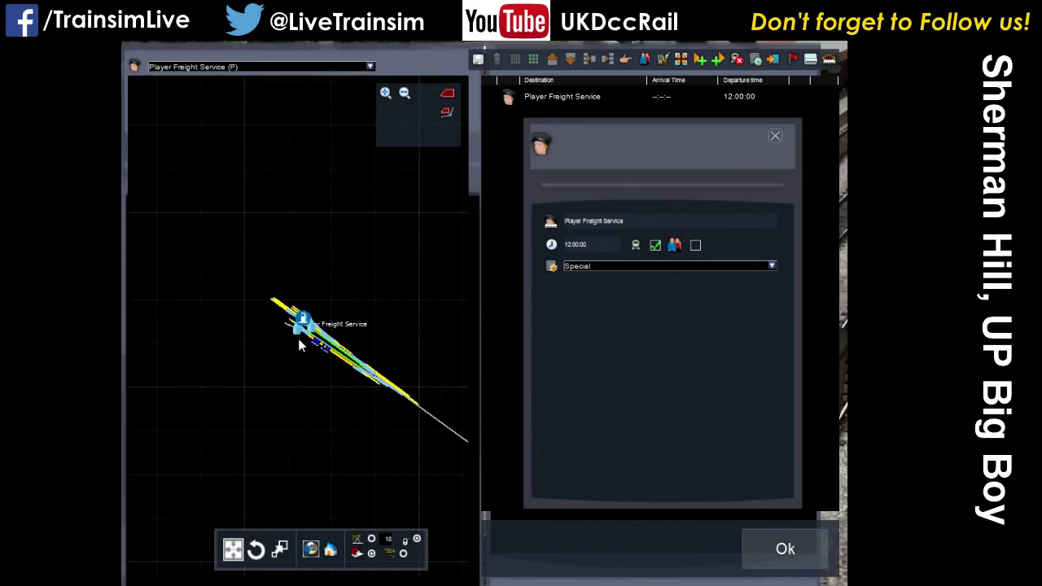
{"action": "left_click", "coordinate": [772, 266]}
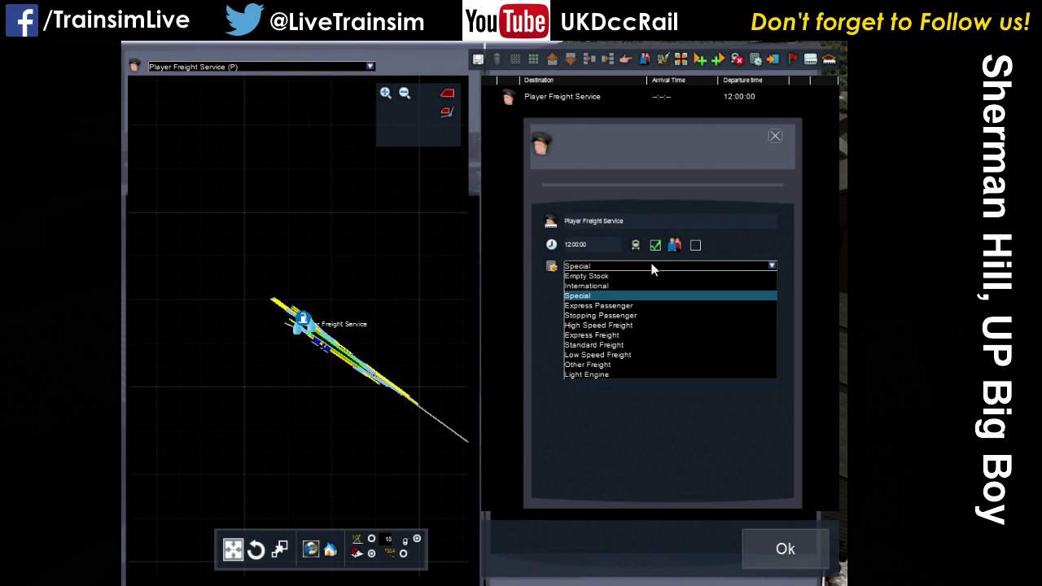
{"action": "left_click", "coordinate": [623, 345]}
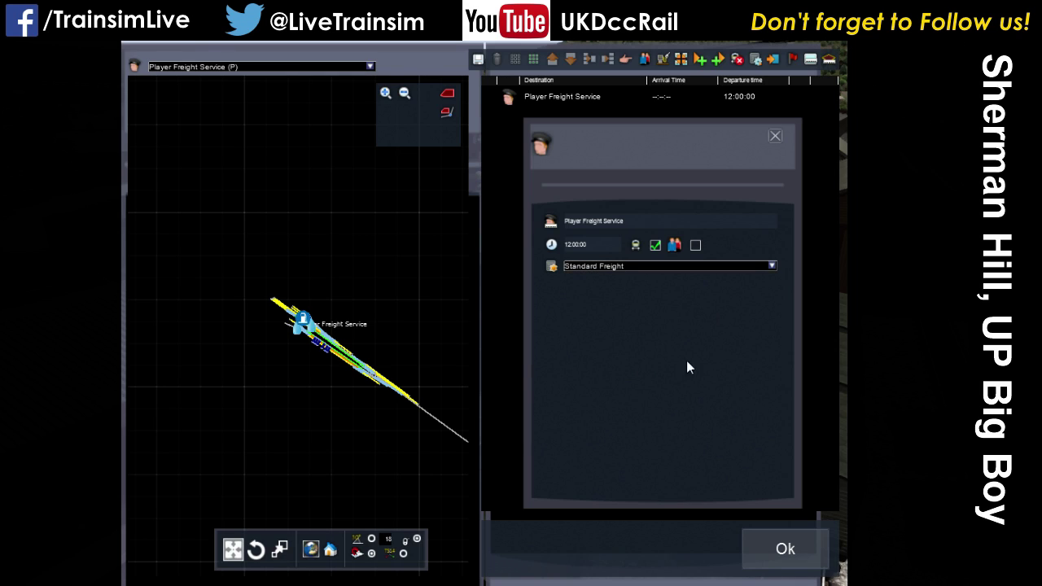
{"action": "left_click", "coordinate": [774, 137]}
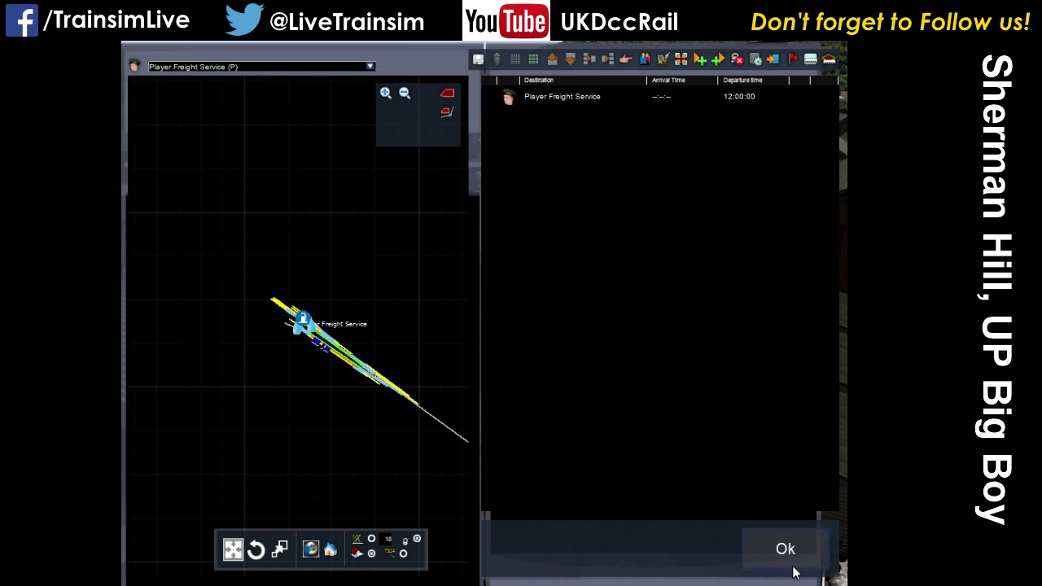
- Examine the Minehead track layout on the timetable map, including the locomotive, wagon rows, sidings and junctions
{"action": "scroll", "coordinate": [313, 324], "scroll_direction": "up", "scroll_amount": 5}
{"action": "left_click_drag", "start_coordinate": [216, 330], "coordinate": [147, 232]}
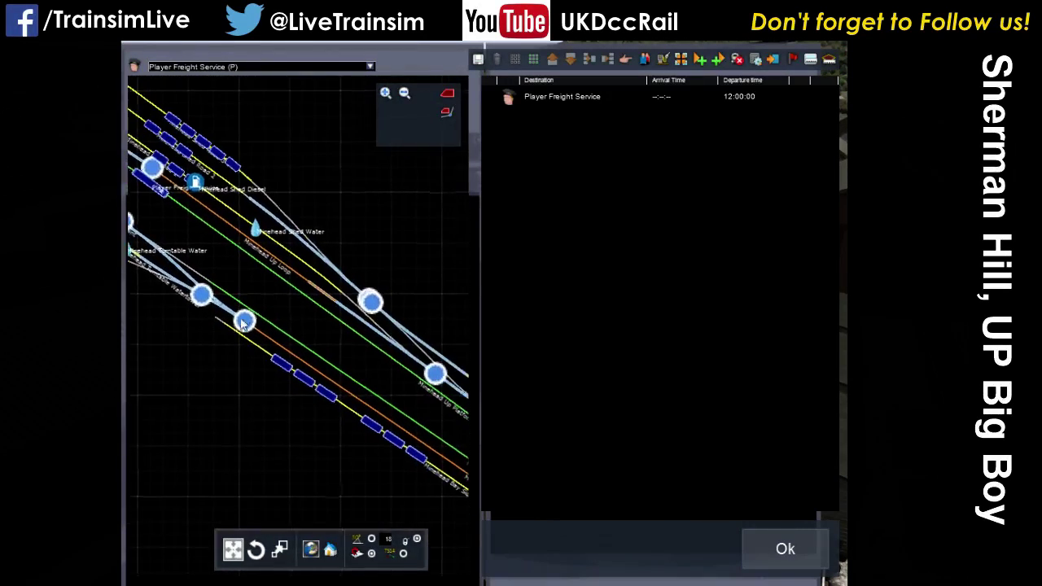
{"action": "left_click_drag", "start_coordinate": [407, 451], "coordinate": [23, 225]}
{"action": "left_click_drag", "start_coordinate": [242, 394], "coordinate": [112, 321]}
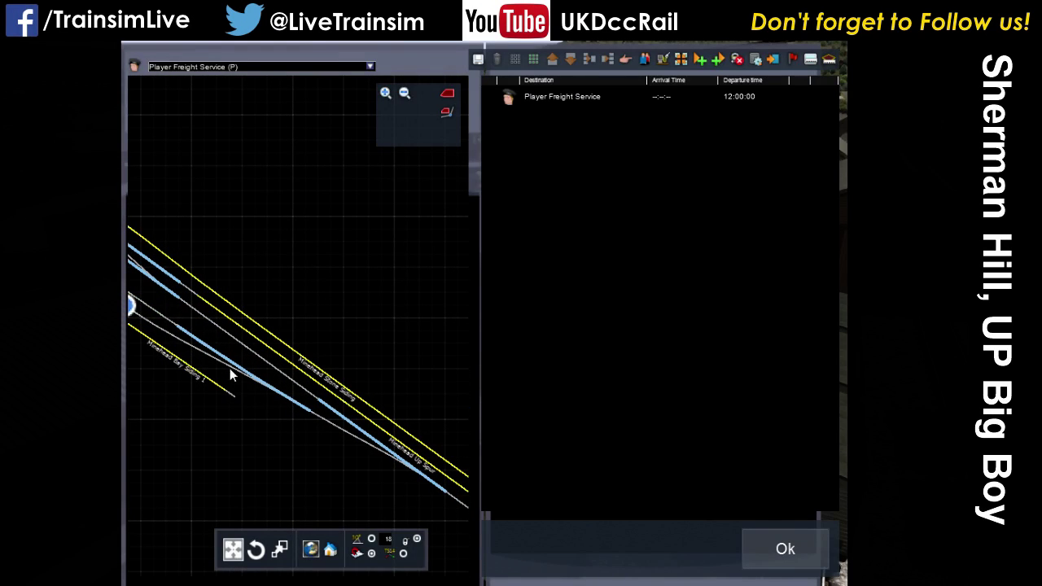
{"action": "left_click_drag", "start_coordinate": [194, 345], "coordinate": [171, 322]}
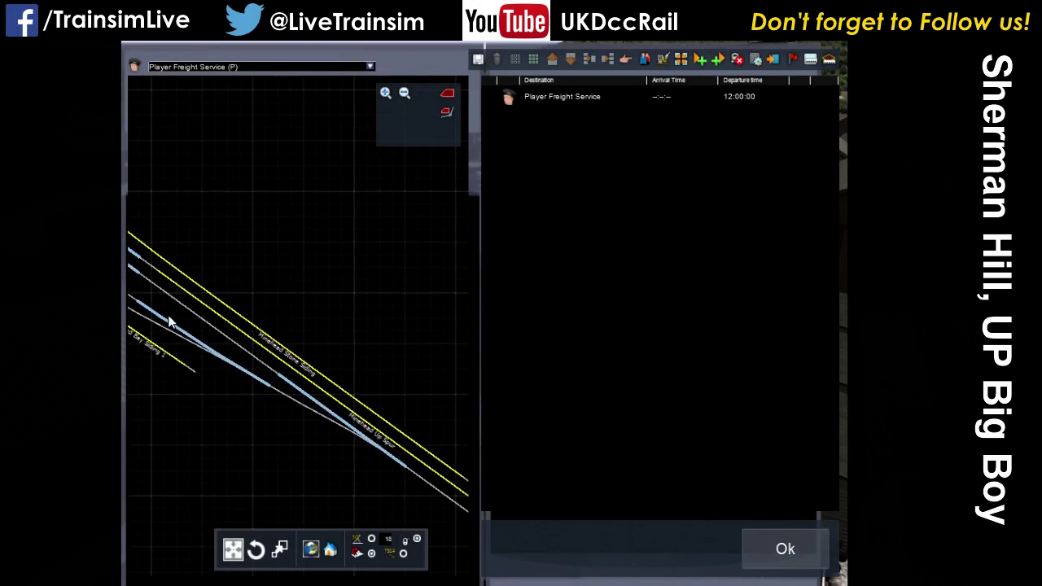
{"action": "left_click_drag", "start_coordinate": [278, 420], "coordinate": [316, 308]}
{"action": "scroll", "coordinate": [316, 307], "scroll_direction": "up", "scroll_amount": 1}
{"action": "scroll", "coordinate": [316, 311], "scroll_direction": "up", "scroll_amount": 5}
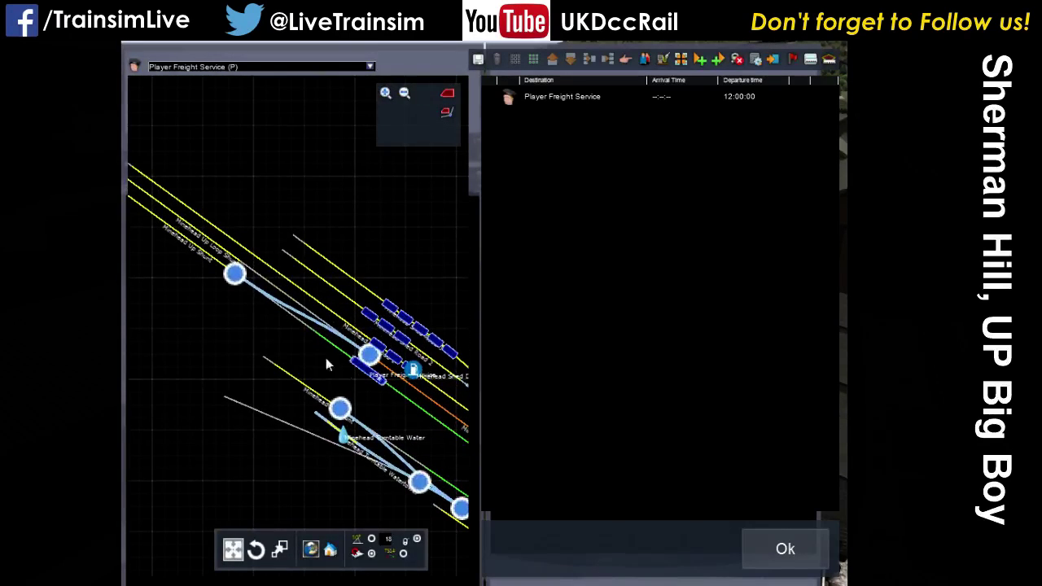
{"action": "left_click_drag", "start_coordinate": [319, 363], "coordinate": [63, 217]}
{"action": "left_click_drag", "start_coordinate": [328, 431], "coordinate": [117, 255]}
{"action": "left_click_drag", "start_coordinate": [216, 329], "coordinate": [542, 578]}
{"action": "left_click_drag", "start_coordinate": [223, 397], "coordinate": [388, 458]}
{"action": "left_click_drag", "start_coordinate": [196, 320], "coordinate": [357, 464]}
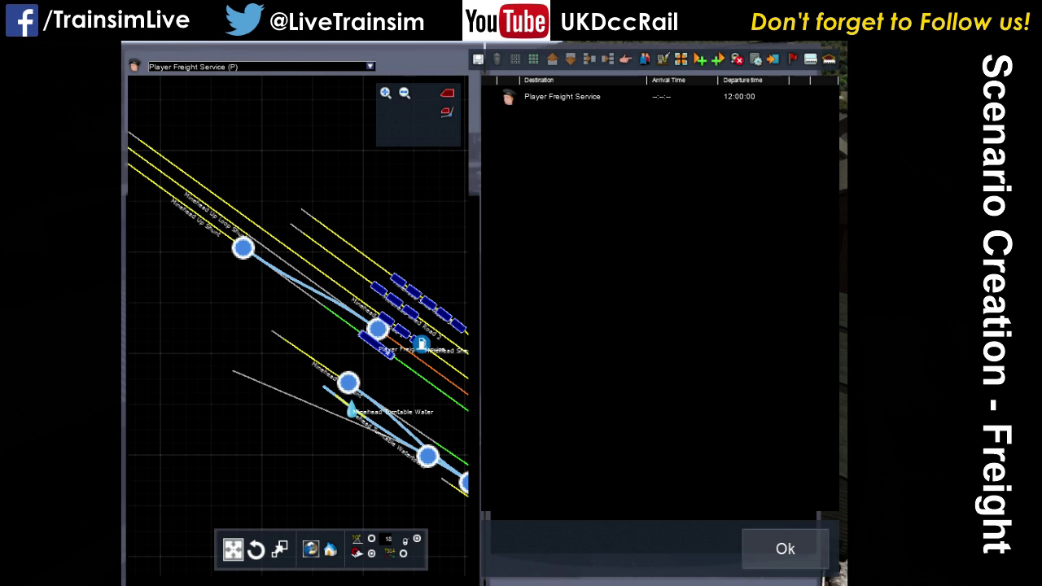
- Add a stop instruction to Player Freight Service with Minehead Up Shunt as its destination
{"action": "left_click_drag", "start_coordinate": [178, 276], "coordinate": [223, 318]}
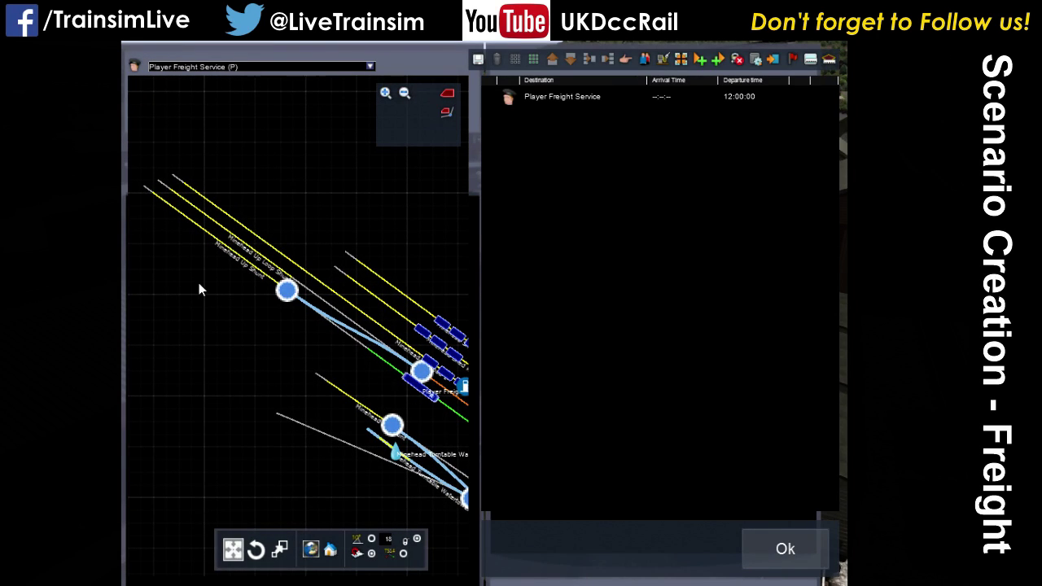
{"action": "left_click", "coordinate": [627, 58]}
{"action": "double_click", "coordinate": [507, 123]}
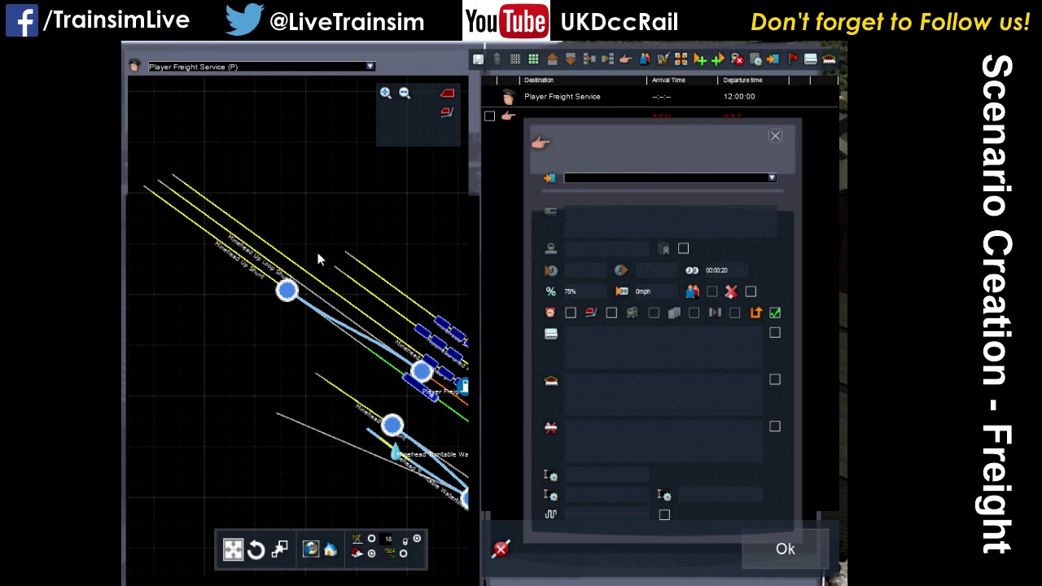
{"action": "left_click", "coordinate": [226, 254]}
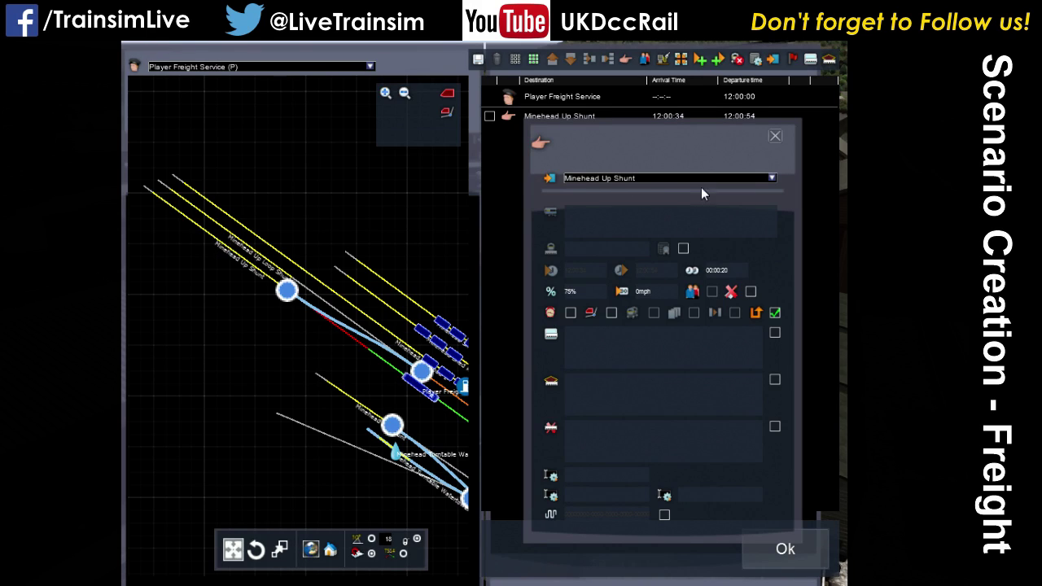
{"action": "left_click", "coordinate": [773, 179]}
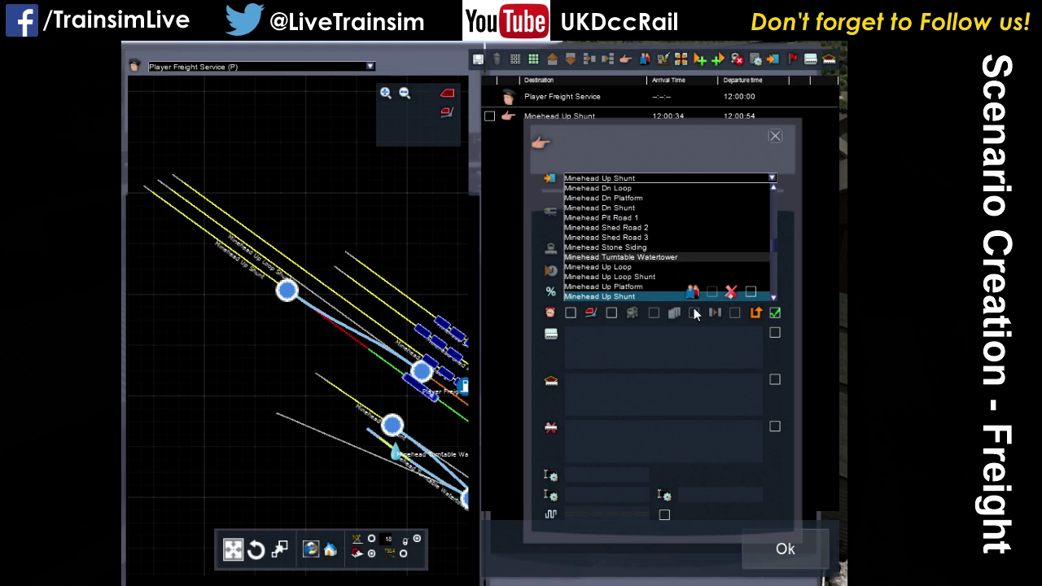
{"action": "scroll", "coordinate": [651, 228], "scroll_direction": "up", "scroll_amount": 10}
{"action": "scroll", "coordinate": [660, 215], "scroll_direction": "down", "scroll_amount": 15}
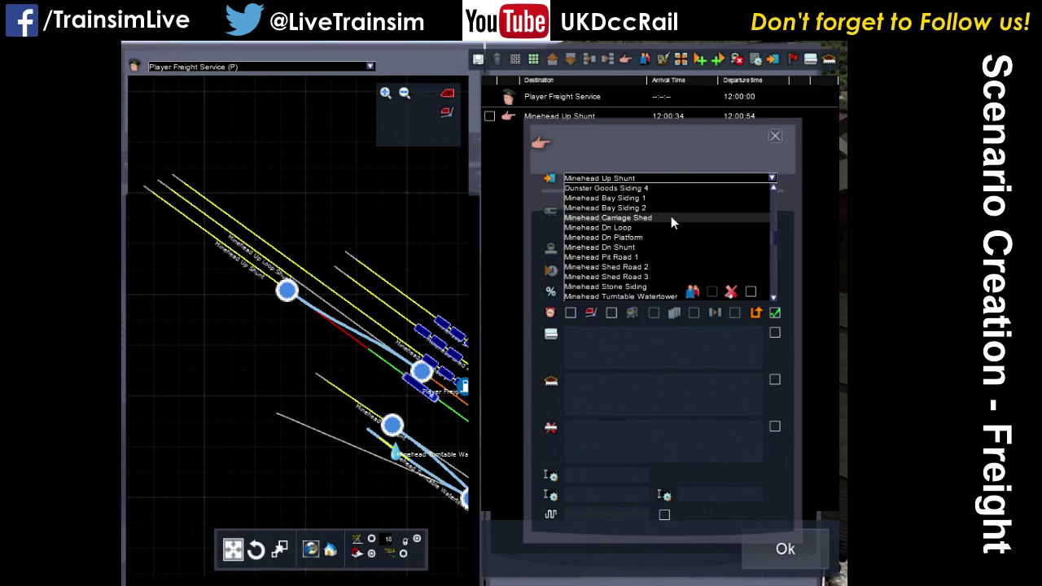
{"action": "left_click", "coordinate": [772, 179]}
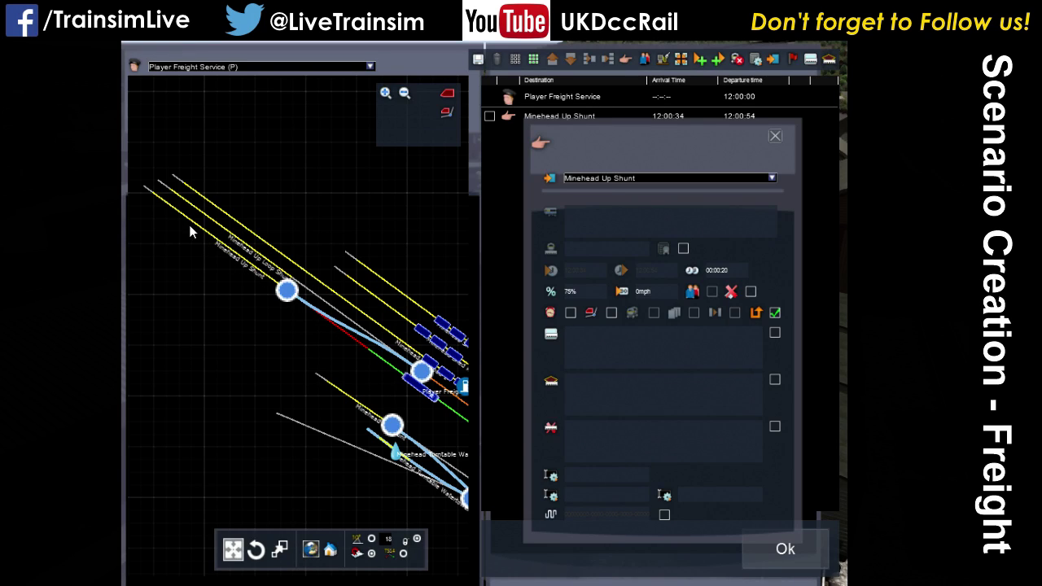
{"action": "left_click", "coordinate": [775, 136]}
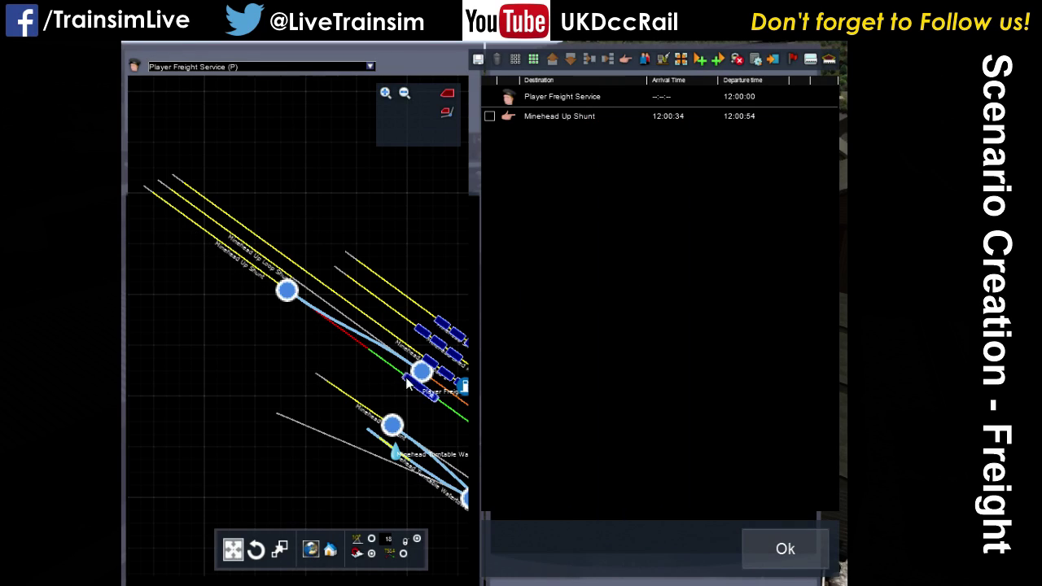
- Add a second stop instruction to the service with Minehead Up Spur as its destination
{"action": "left_click_drag", "start_coordinate": [228, 362], "coordinate": [160, 283]}
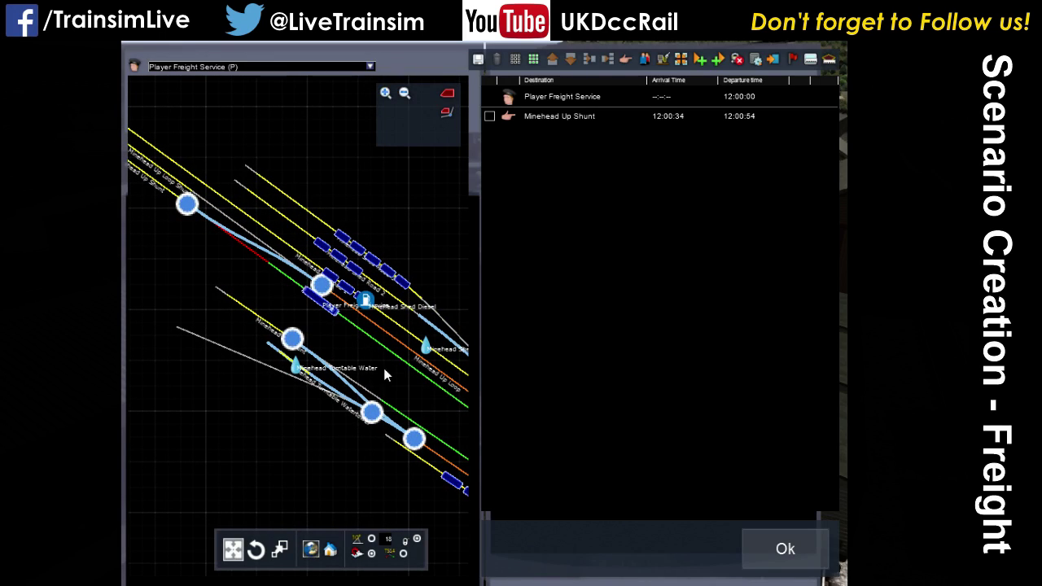
{"action": "left_click_drag", "start_coordinate": [419, 396], "coordinate": [93, 209]}
{"action": "left_click_drag", "start_coordinate": [446, 455], "coordinate": [135, 220]}
{"action": "mouse_move", "coordinate": [350, 390]}
{"action": "left_mouse_down"}
{"action": "mouse_move", "coordinate": [191, 315]}
{"action": "mouse_move", "coordinate": [514, 466]}
{"action": "left_mouse_up"}
{"action": "left_click_drag", "start_coordinate": [347, 351], "coordinate": [268, 259]}
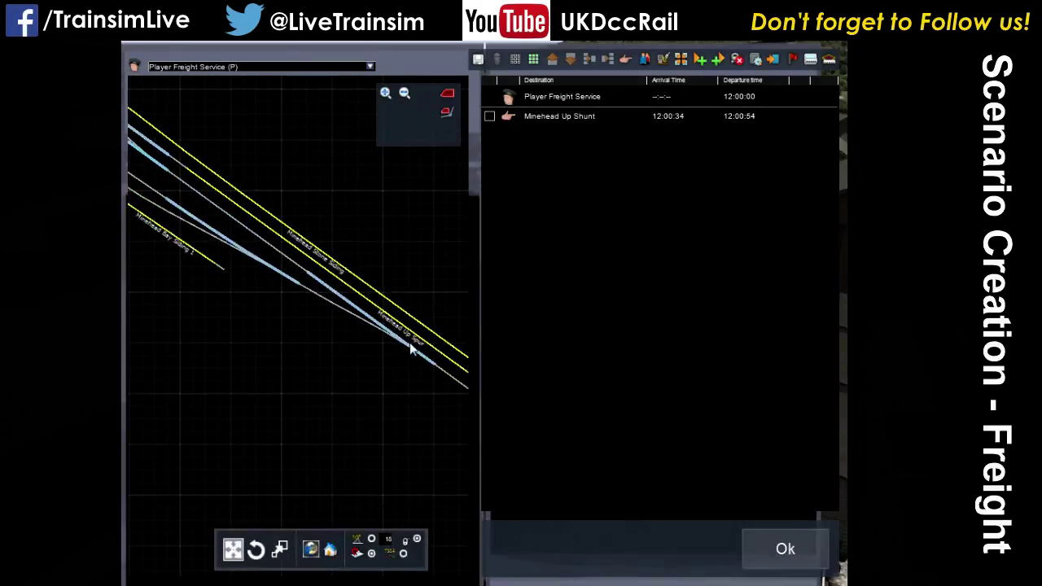
{"action": "left_click_drag", "start_coordinate": [256, 342], "coordinate": [399, 418]}
{"action": "left_click_drag", "start_coordinate": [221, 267], "coordinate": [471, 472]}
{"action": "left_click_drag", "start_coordinate": [274, 391], "coordinate": [363, 382]}
{"action": "left_click", "coordinate": [628, 60]}
{"action": "left_click", "coordinate": [509, 135]}
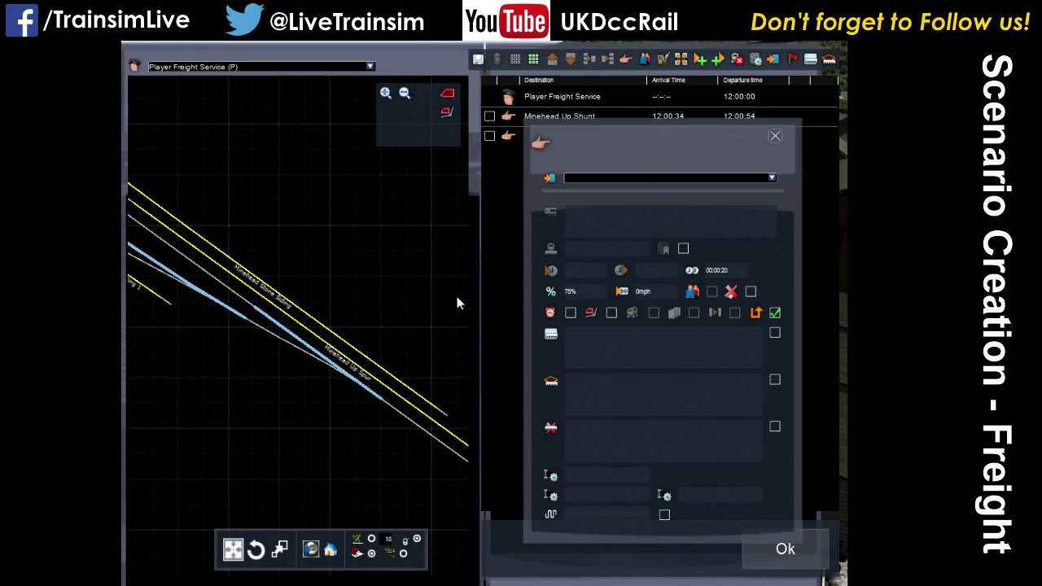
{"action": "left_click", "coordinate": [328, 347]}
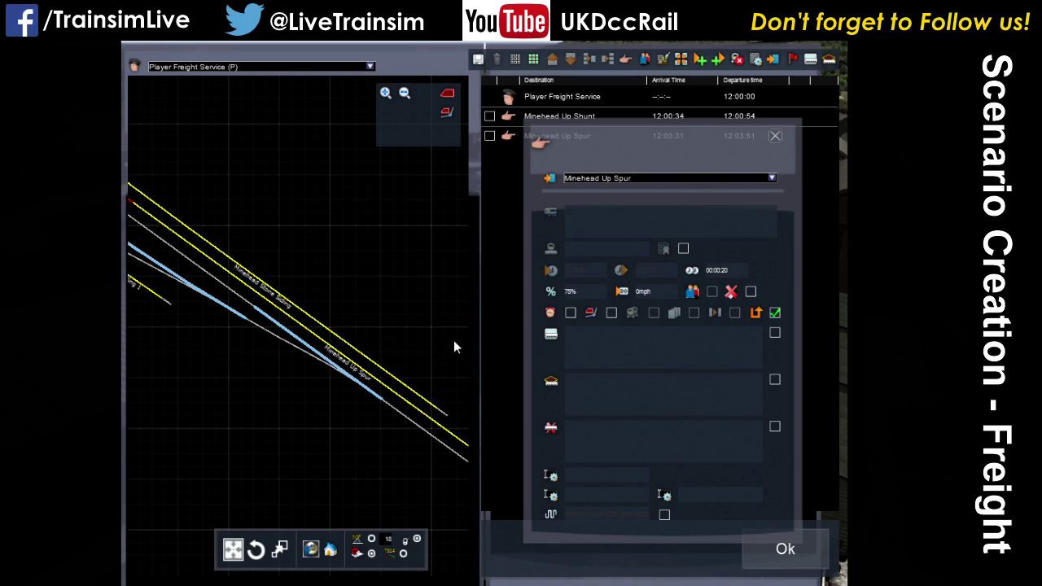
{"action": "left_click", "coordinate": [775, 136]}
- Trace the track on the map between Minehead Up Spur and the wagons standing in the shed roads
{"action": "left_click_drag", "start_coordinate": [317, 370], "coordinate": [388, 421]}
{"action": "left_click_drag", "start_coordinate": [139, 241], "coordinate": [389, 416]}
{"action": "left_click_drag", "start_coordinate": [152, 203], "coordinate": [476, 462]}
{"action": "left_click_drag", "start_coordinate": [370, 415], "coordinate": [116, 241]}
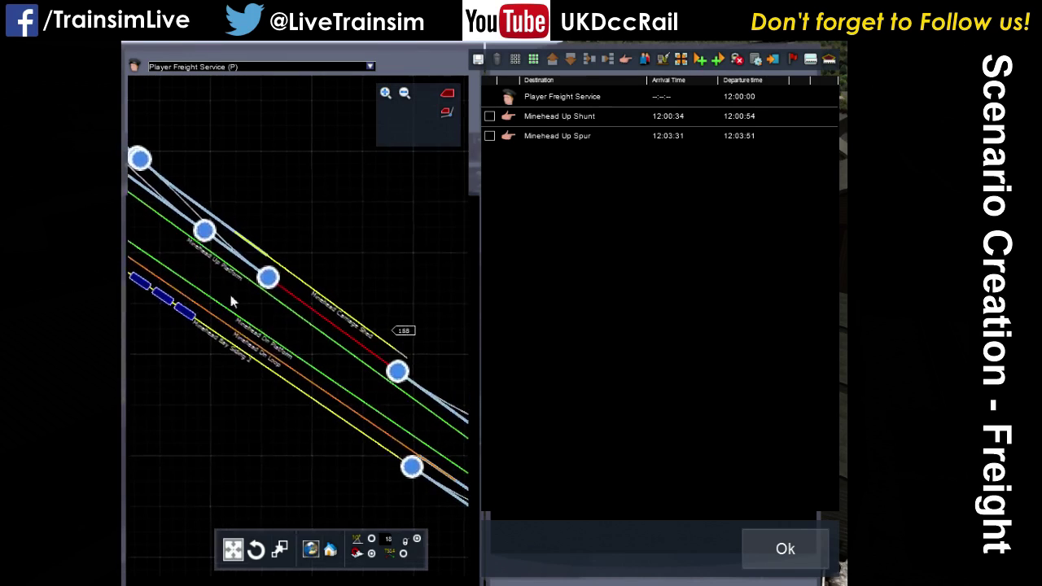
{"action": "left_click_drag", "start_coordinate": [394, 376], "coordinate": [130, 192]}
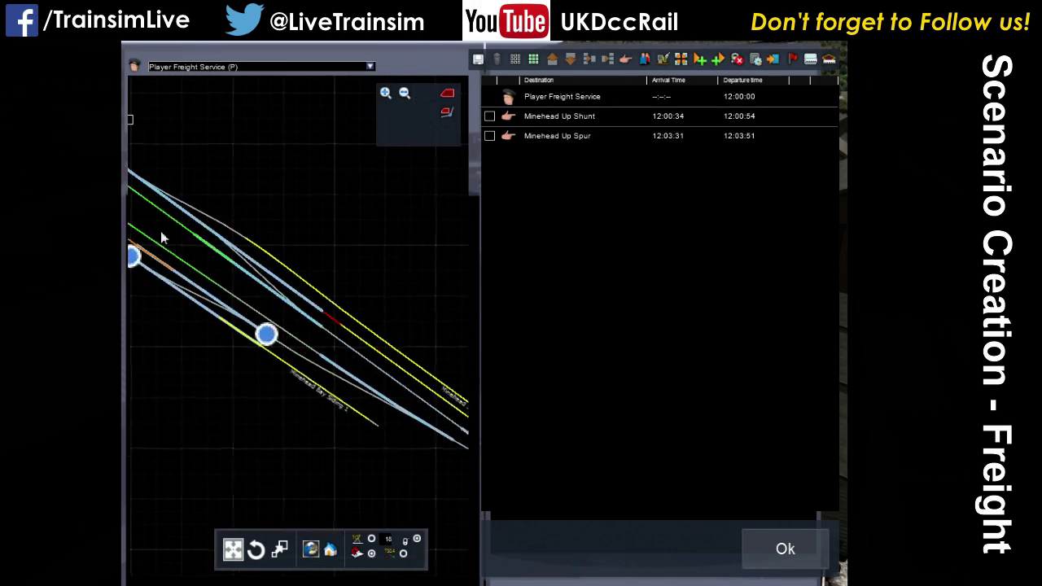
{"action": "left_click_drag", "start_coordinate": [377, 376], "coordinate": [130, 195]}
{"action": "left_click_drag", "start_coordinate": [330, 359], "coordinate": [380, 407]}
{"action": "left_click_drag", "start_coordinate": [131, 256], "coordinate": [603, 554]}
{"action": "left_click_drag", "start_coordinate": [235, 282], "coordinate": [465, 461]}
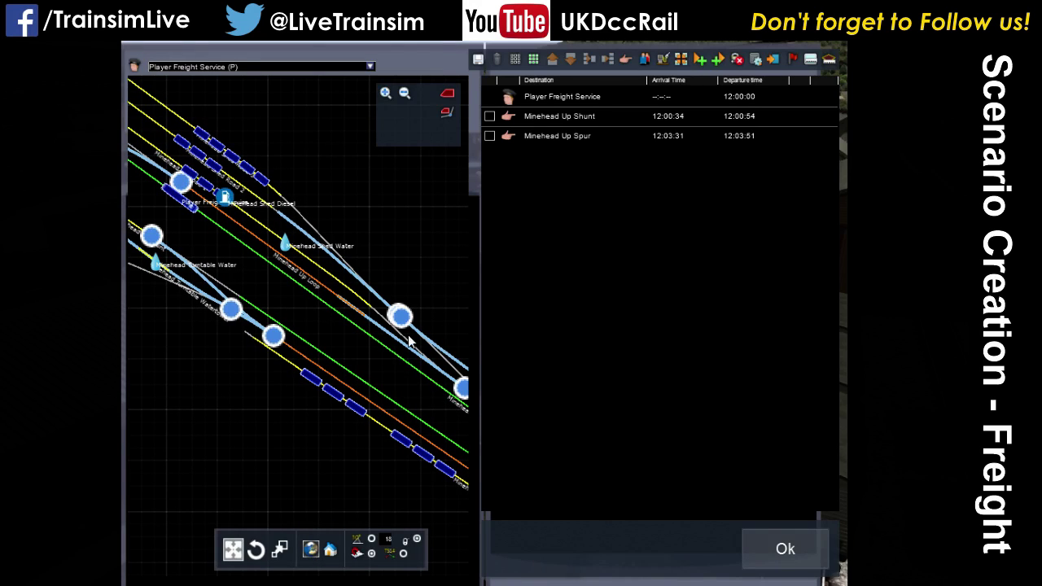
{"action": "mouse_move", "coordinate": [361, 193]}
{"action": "left_mouse_down"}
{"action": "mouse_move", "coordinate": [459, 330]}
{"action": "mouse_move", "coordinate": [316, 260]}
{"action": "mouse_move", "coordinate": [224, 235]}
{"action": "mouse_move", "coordinate": [232, 240]}
{"action": "left_mouse_up"}
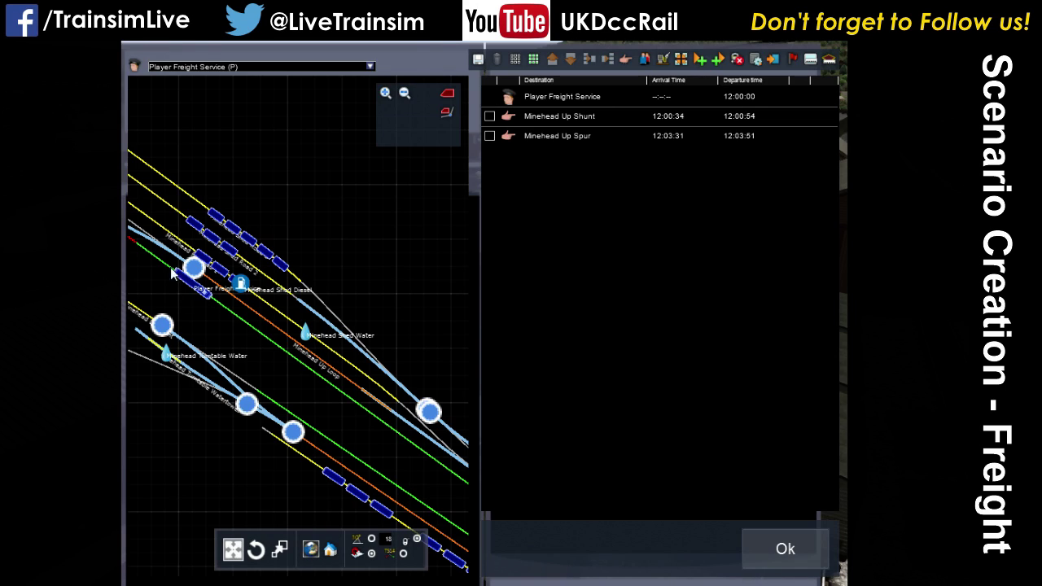
- Add a coupling instruction after the Minehead Up Spur stop and browse its destination options for the Minehead shed roads
{"action": "left_click", "coordinate": [720, 59]}
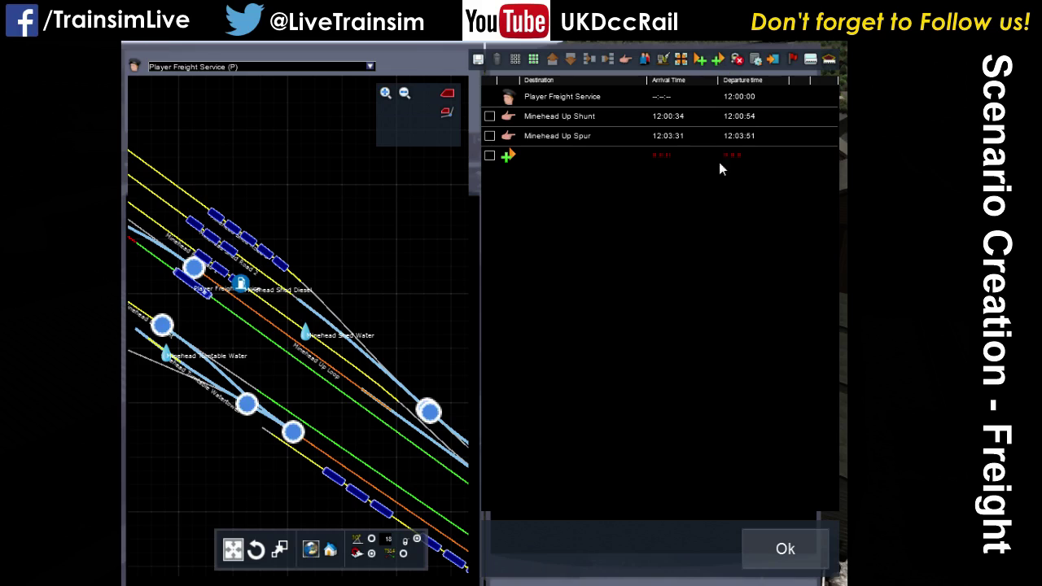
{"action": "double_click", "coordinate": [507, 157]}
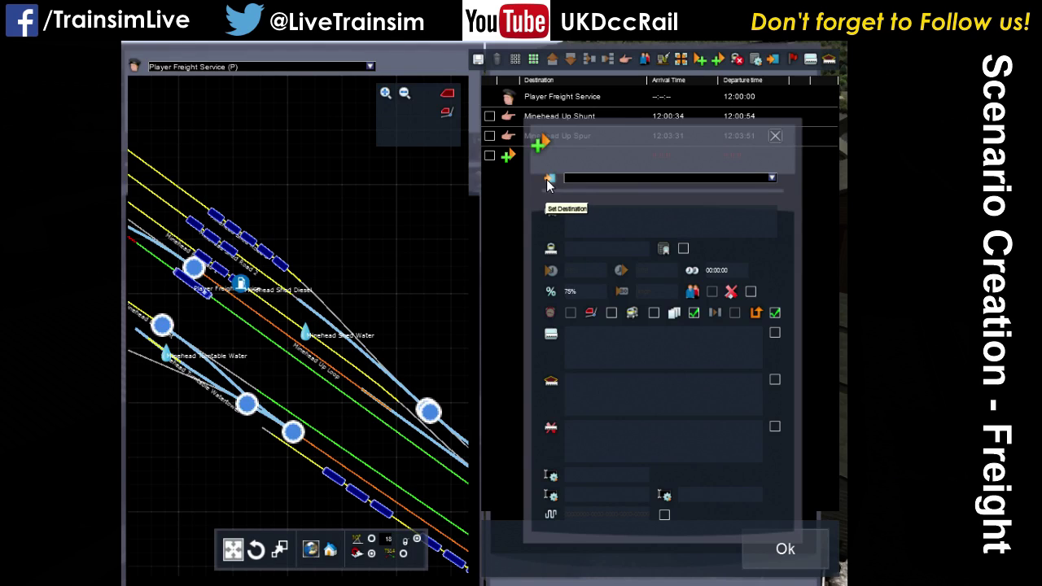
{"action": "left_click", "coordinate": [547, 181]}
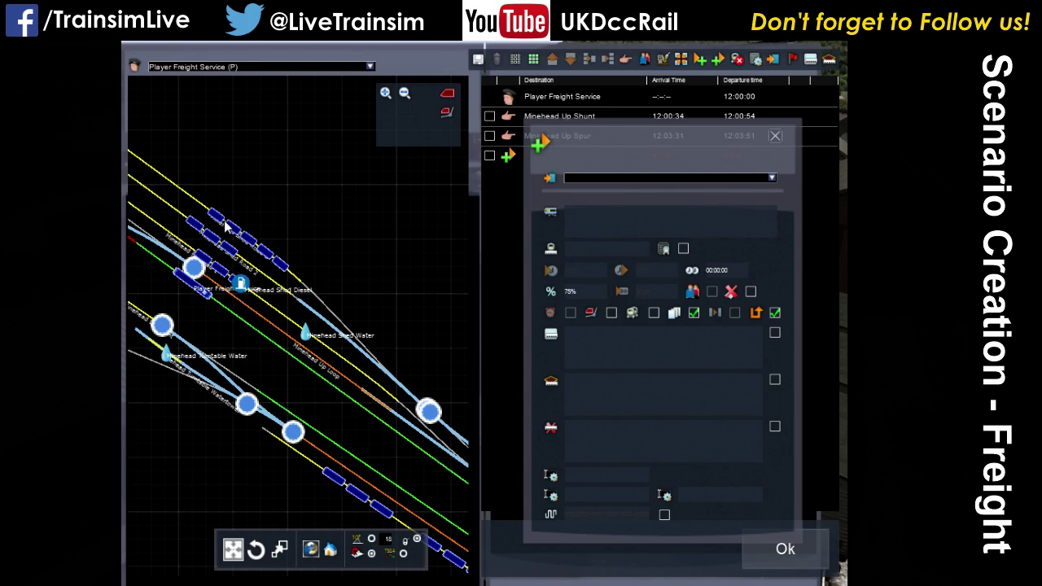
{"action": "left_click_drag", "start_coordinate": [218, 216], "coordinate": [215, 214]}
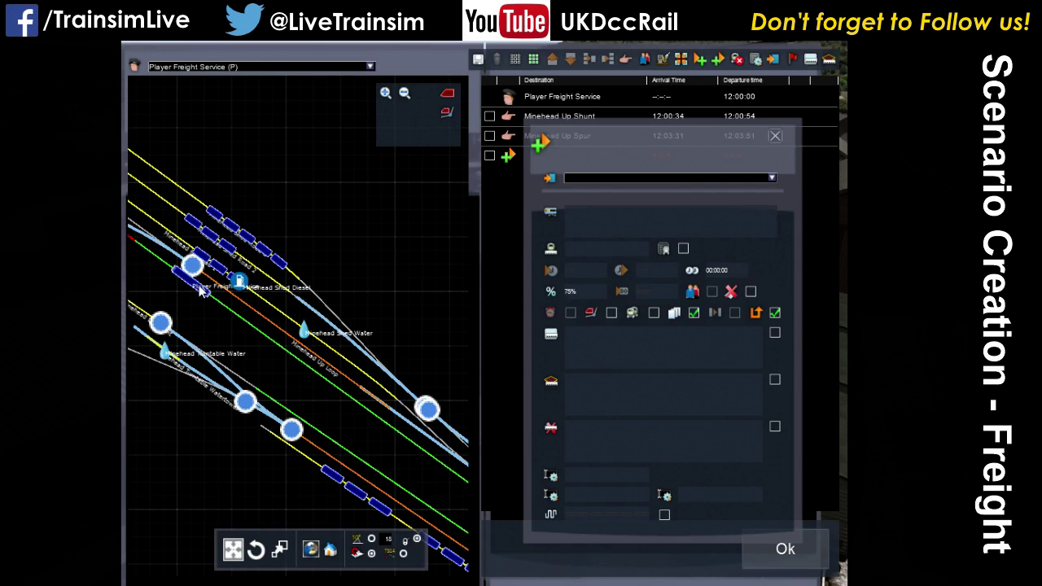
{"action": "left_click", "coordinate": [772, 178]}
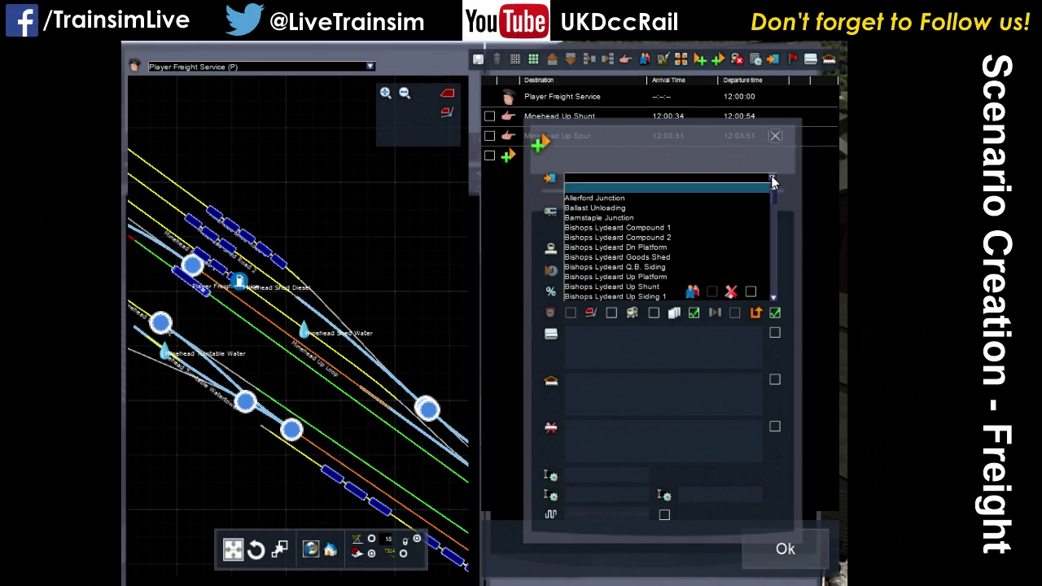
{"action": "scroll", "coordinate": [666, 244], "scroll_direction": "down", "scroll_amount": 3}
{"action": "scroll", "coordinate": [666, 246], "scroll_direction": "down", "scroll_amount": 10}
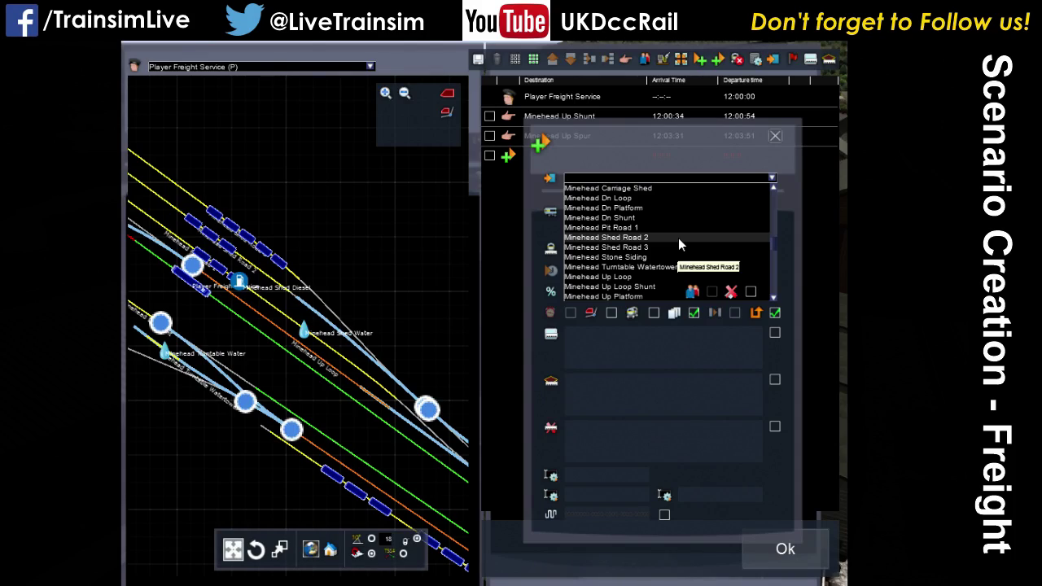
{"action": "left_click", "coordinate": [773, 136]}
{"action": "left_click", "coordinate": [757, 548]}
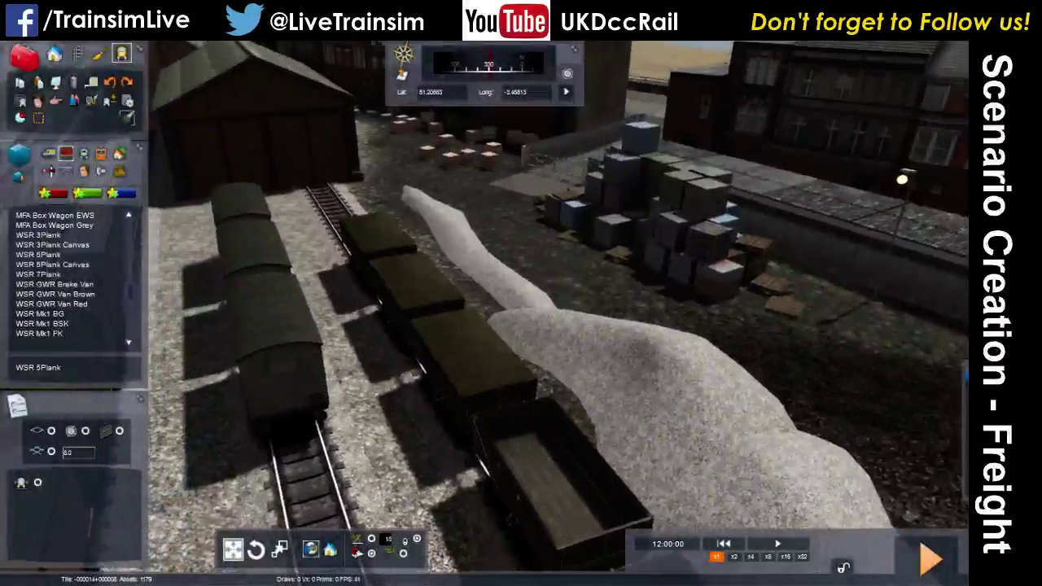
- Inspect the three wagon rows in the Minehead shed roads and their order beside the locomotive in the 3D world
{"action": "right_click_drag", "start_coordinate": [570, 414], "coordinate": [373, 326]}
{"action": "right_click_drag", "start_coordinate": [521, 310], "coordinate": [603, 366]}
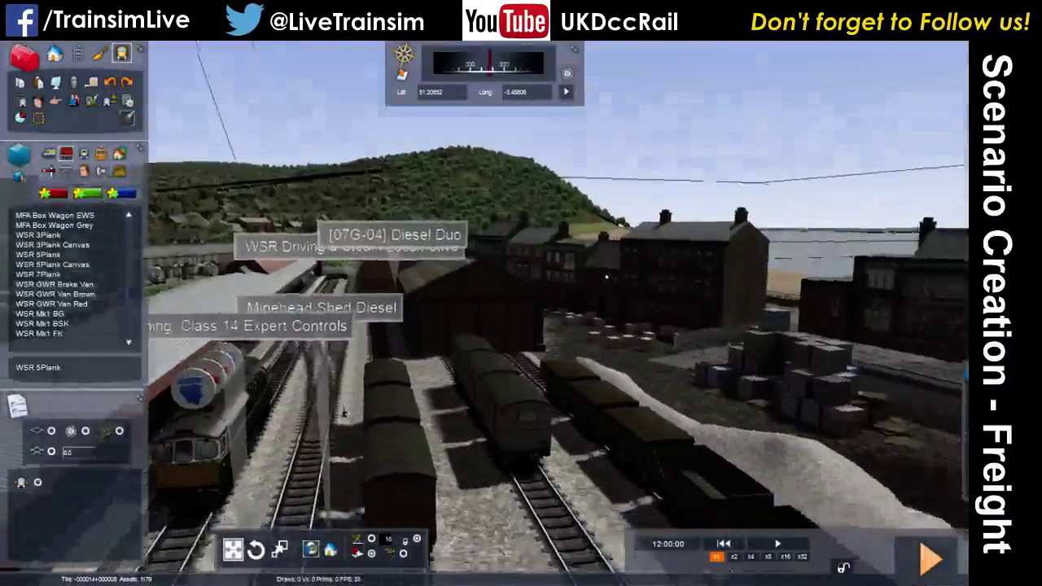
{"action": "key", "text": "Left"}
{"action": "key", "text": "Left"}
{"action": "right_click_drag", "start_coordinate": [605, 268], "coordinate": [879, 269]}
{"action": "right_click_drag", "start_coordinate": [521, 293], "coordinate": [511, 446]}
{"action": "key", "text": "Right"}
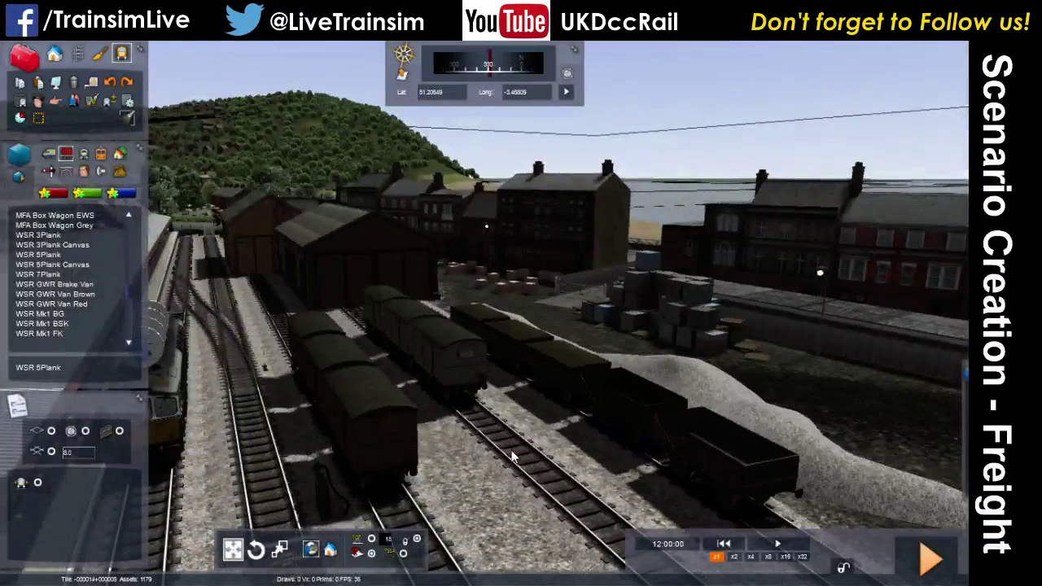
{"action": "key", "text": "Right"}
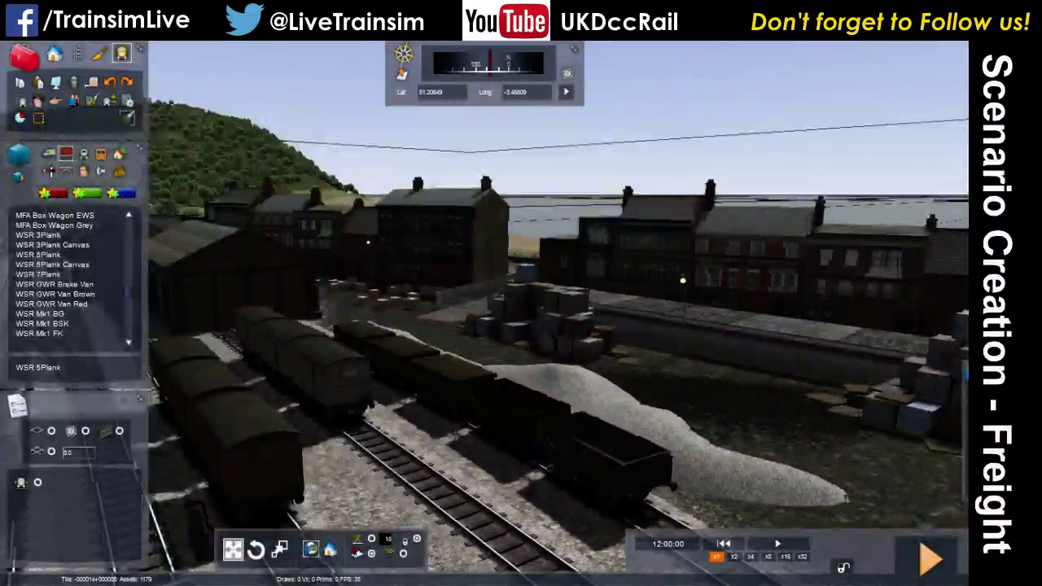
{"action": "right_click_drag", "start_coordinate": [518, 457], "coordinate": [502, 462]}
- Examine the wagon rows and the connecting junctions down the Minehead station tracks on the 2D map
{"action": "key", "text": "9"}
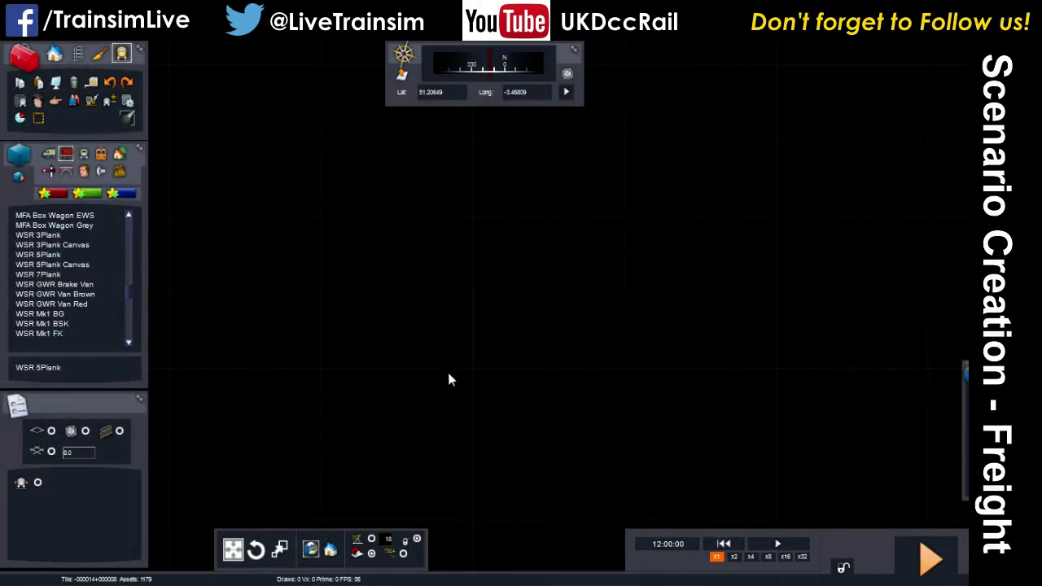
{"action": "scroll", "coordinate": [467, 378], "scroll_direction": "down", "scroll_amount": 5}
{"action": "scroll", "coordinate": [460, 440], "scroll_direction": "up", "scroll_amount": 5}
{"action": "scroll", "coordinate": [494, 366], "scroll_direction": "up", "scroll_amount": 2}
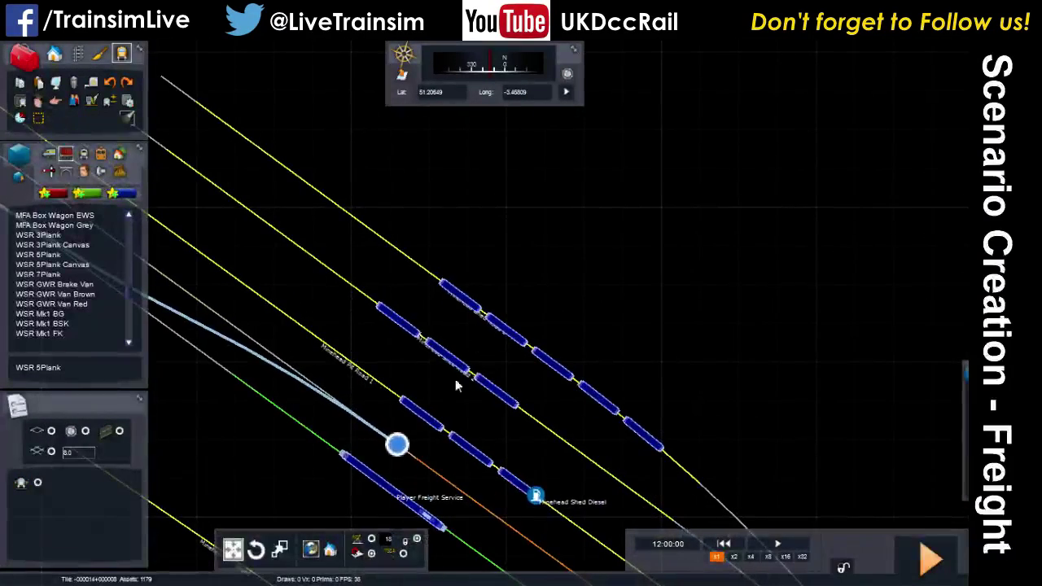
{"action": "scroll", "coordinate": [453, 377], "scroll_direction": "down", "scroll_amount": 2}
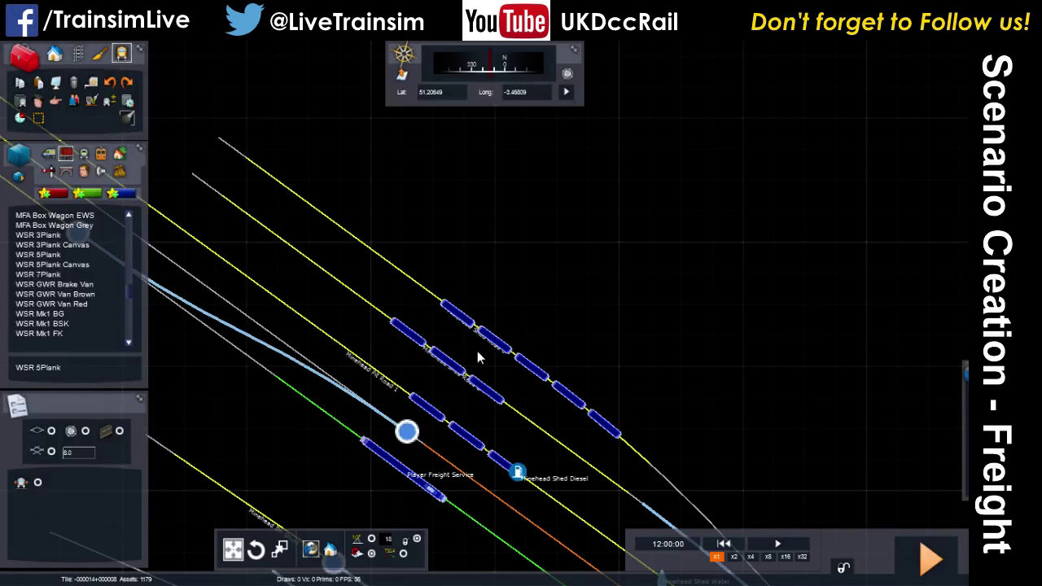
{"action": "scroll", "coordinate": [384, 400], "scroll_direction": "up", "scroll_amount": 2}
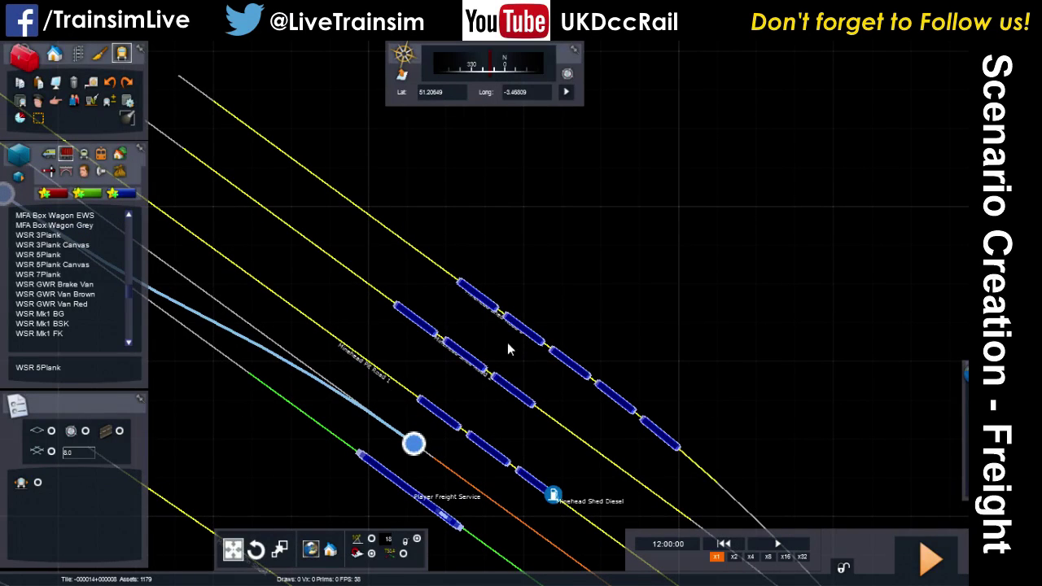
{"action": "left_click_drag", "start_coordinate": [519, 411], "coordinate": [303, 236]}
{"action": "right_click_drag", "start_coordinate": [516, 504], "coordinate": [191, 92]}
{"action": "right_click_drag", "start_coordinate": [639, 525], "coordinate": [363, 182]}
{"action": "scroll", "coordinate": [432, 184], "scroll_direction": "down", "scroll_amount": 2}
{"action": "scroll", "coordinate": [424, 181], "scroll_direction": "down", "scroll_amount": 5}
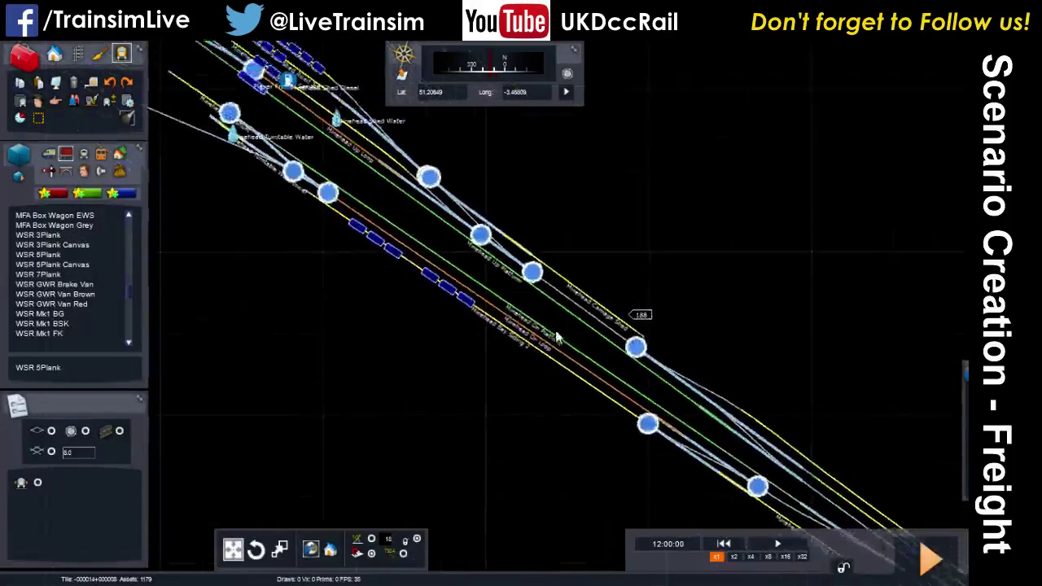
{"action": "key", "text": "9"}
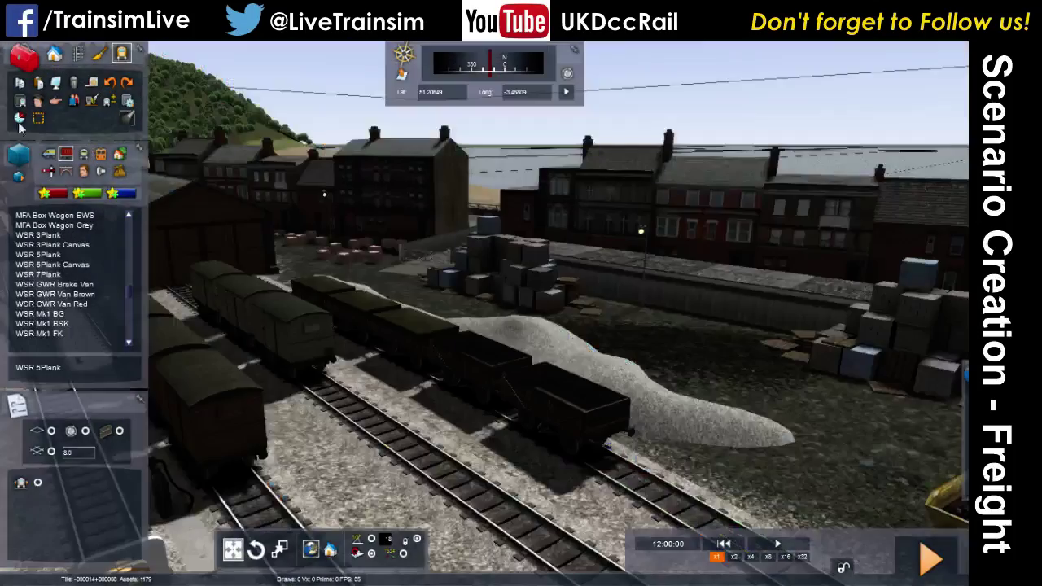
- Reopen the service's timetable and set the coupling instruction's destination to Minehead Shed Road 3
{"action": "left_click", "coordinate": [20, 117]}
{"action": "scroll", "coordinate": [288, 284], "scroll_direction": "up", "scroll_amount": 3}
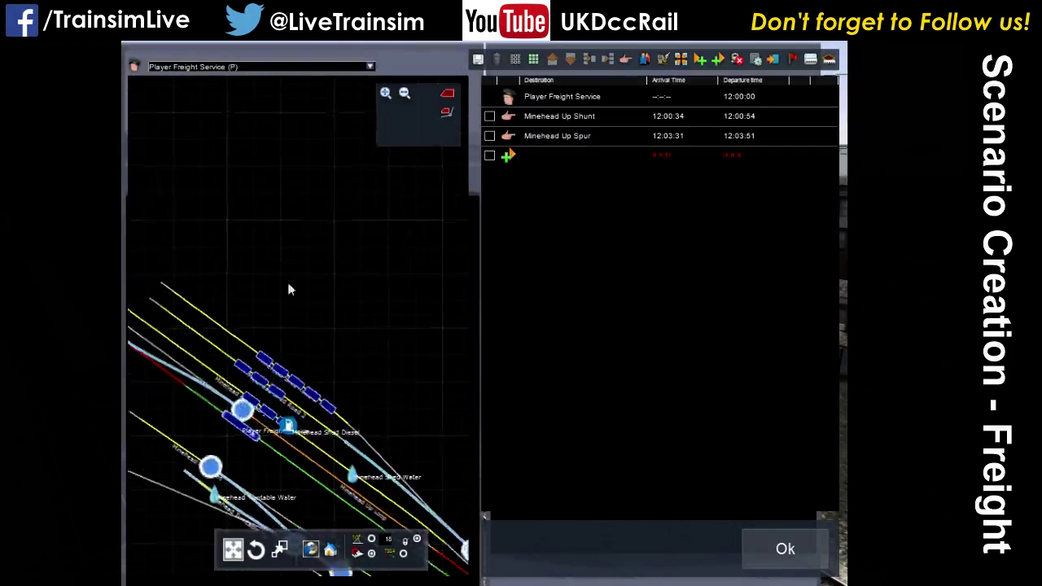
{"action": "left_click", "coordinate": [507, 157]}
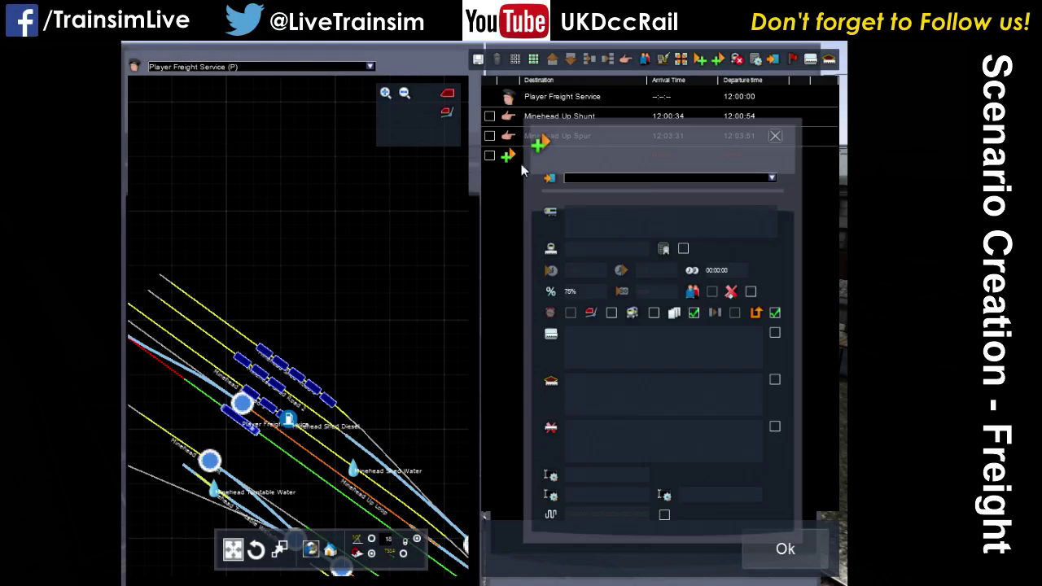
{"action": "left_click", "coordinate": [770, 178]}
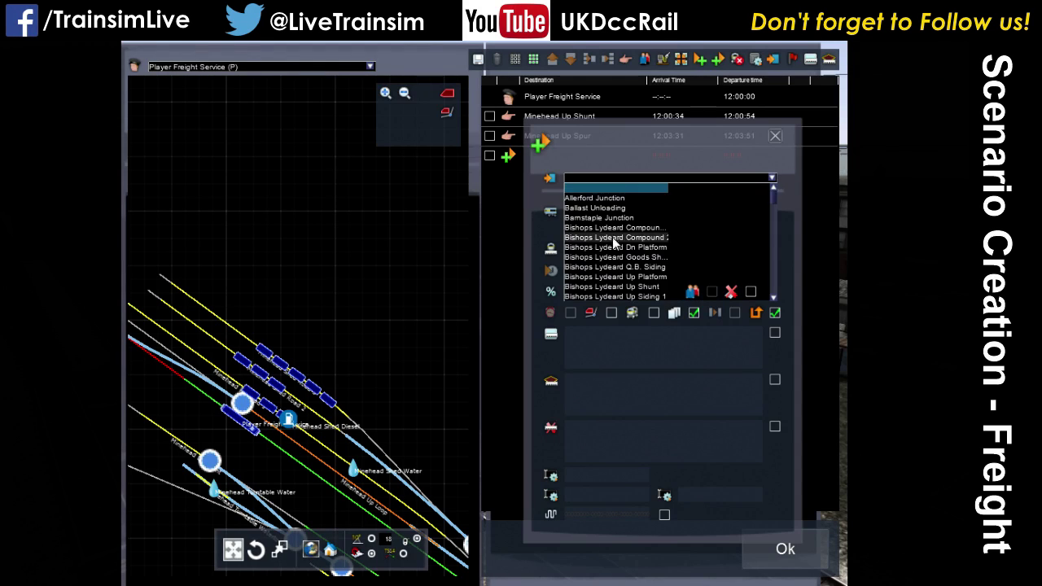
{"action": "scroll", "coordinate": [658, 251], "scroll_direction": "down", "scroll_amount": 3}
{"action": "scroll", "coordinate": [647, 247], "scroll_direction": "up", "scroll_amount": 1}
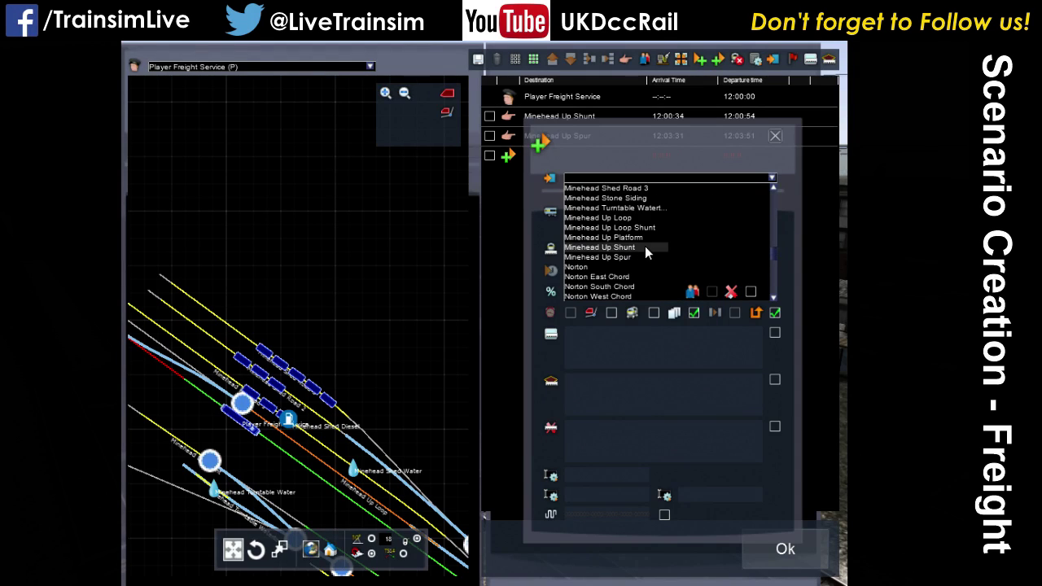
{"action": "left_click", "coordinate": [637, 188]}
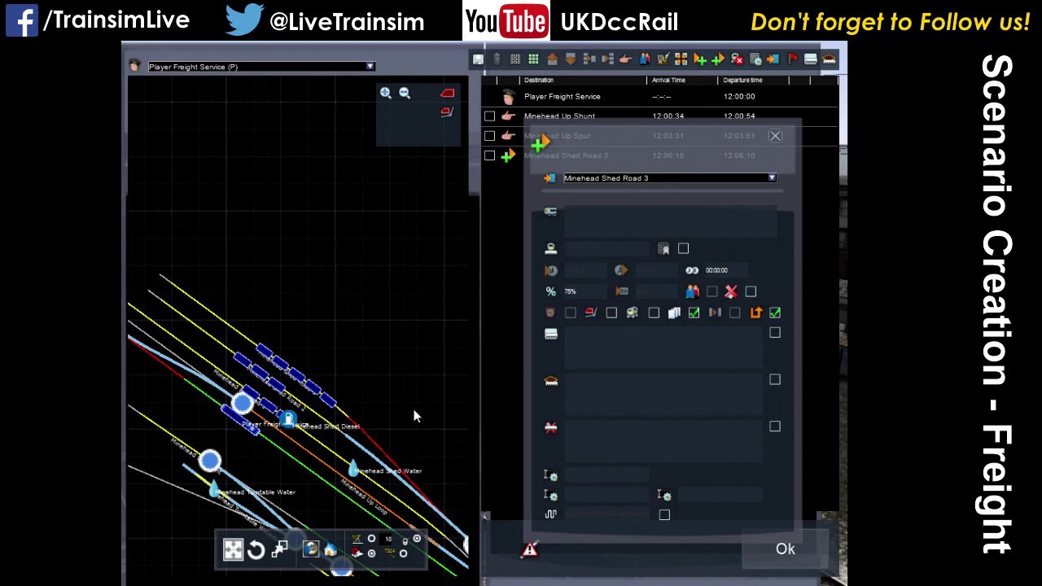
- Enter random placeholder text as the vehicle for the Minehead Shed Road 3 coupling instruction
{"action": "left_click_drag", "start_coordinate": [341, 273], "coordinate": [377, 319]}
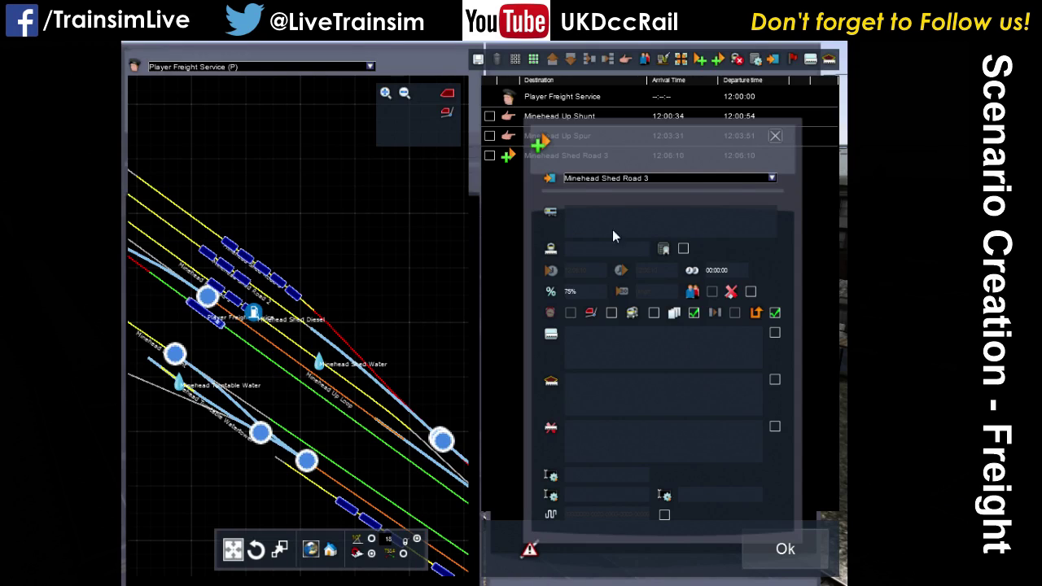
{"action": "type", "text": "dfouhfdouvifhdvkjdfvkjn"}
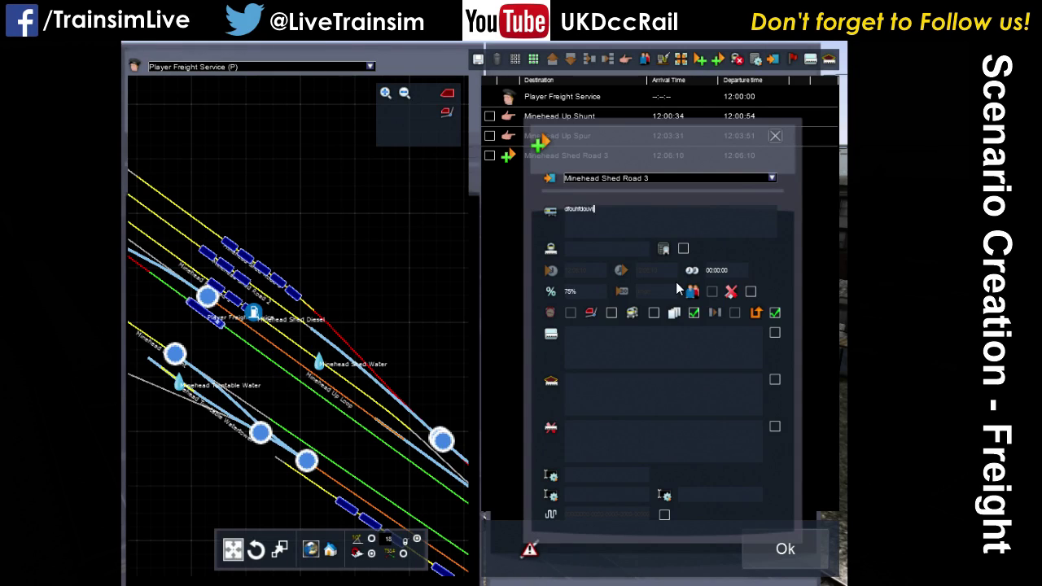